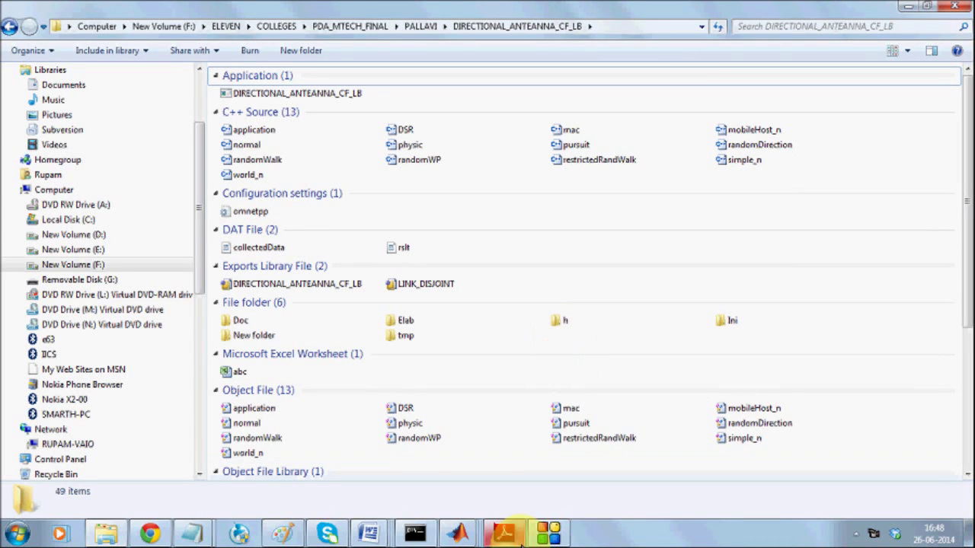
- Glance through the research paper PDF, then launch DIRECTIONAL_ANTEANNA_CF_LB.exe from the project folder
click(505, 533)
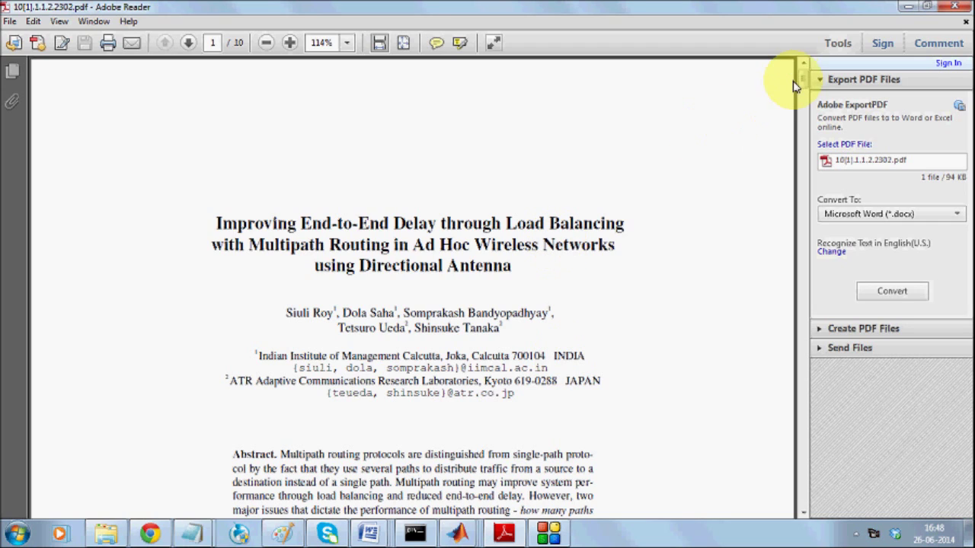
drag(805, 83, 808, 377)
click(908, 9)
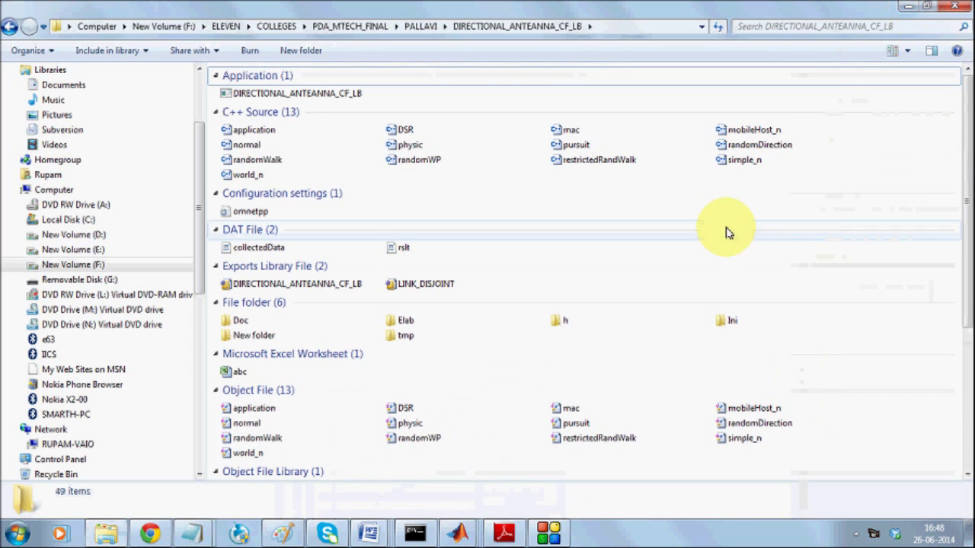
click(311, 93)
double_click(311, 93)
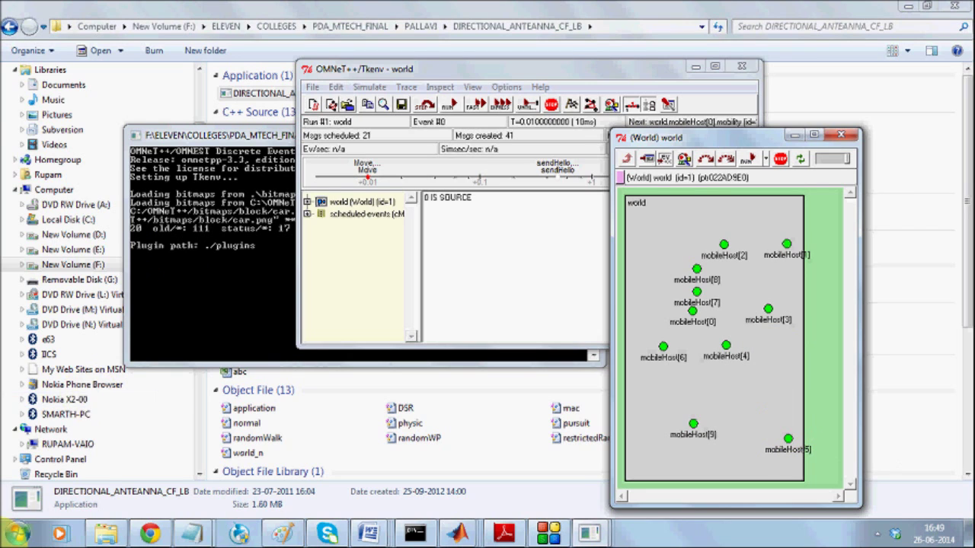
- Start Paint and paste the network screenshot onto the canvas
click(17, 533)
text(pain)
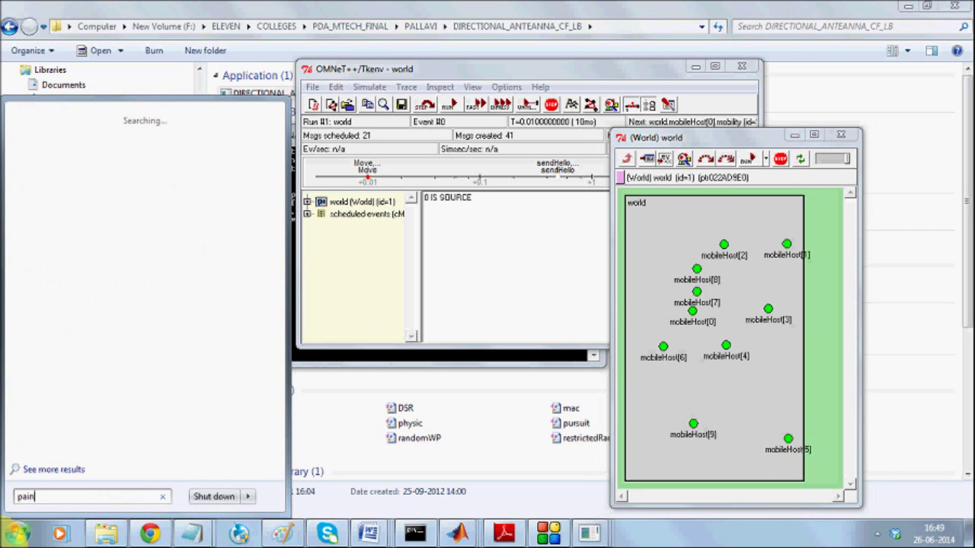
text(t)
key(Return)
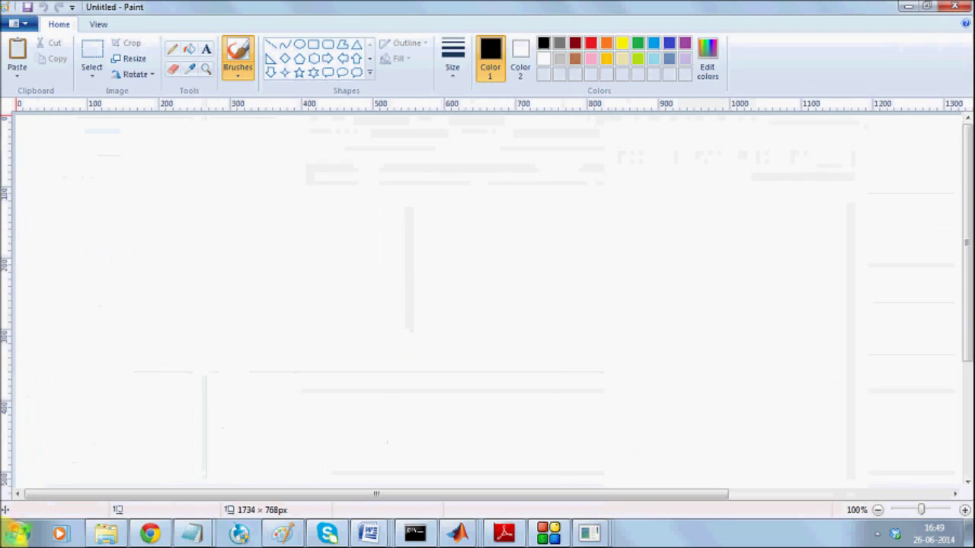
key(ctrl+v)
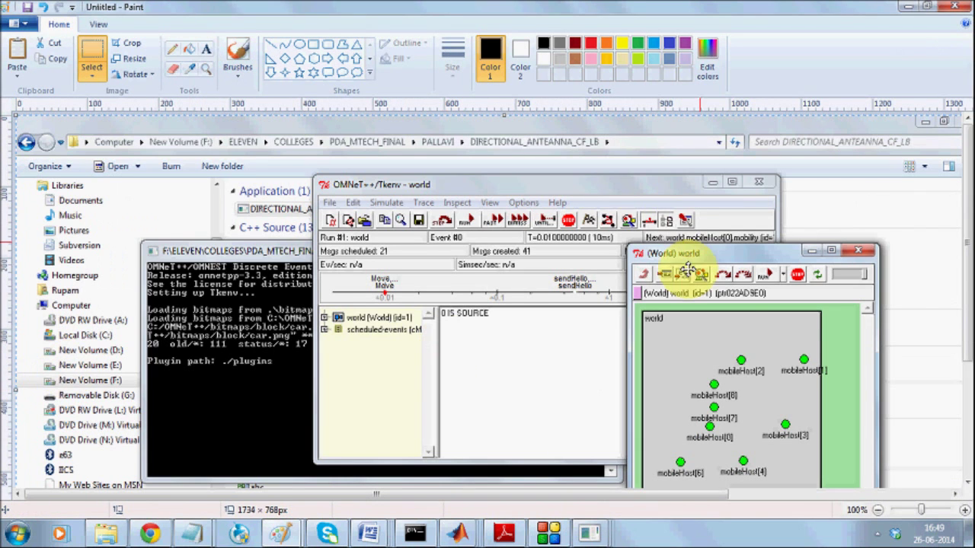
drag(967, 251, 970, 358)
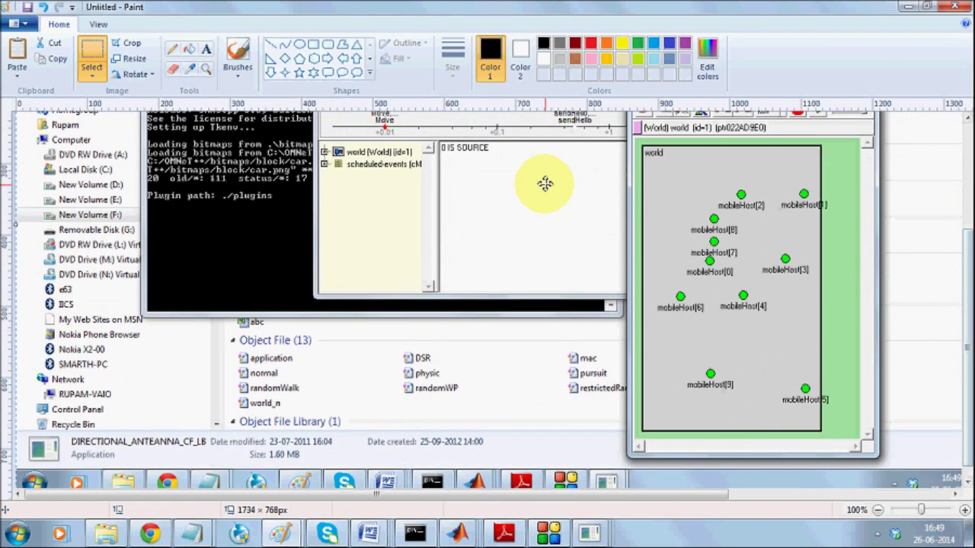
- Draw a V-shaped beam from mobileHost[5] with two straight lines and a freehand arc
click(271, 47)
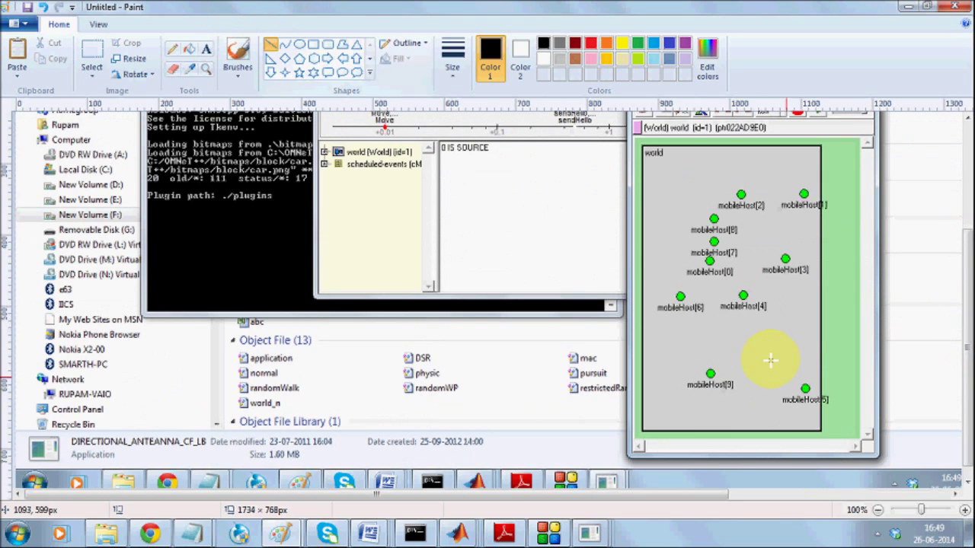
drag(772, 323, 805, 389)
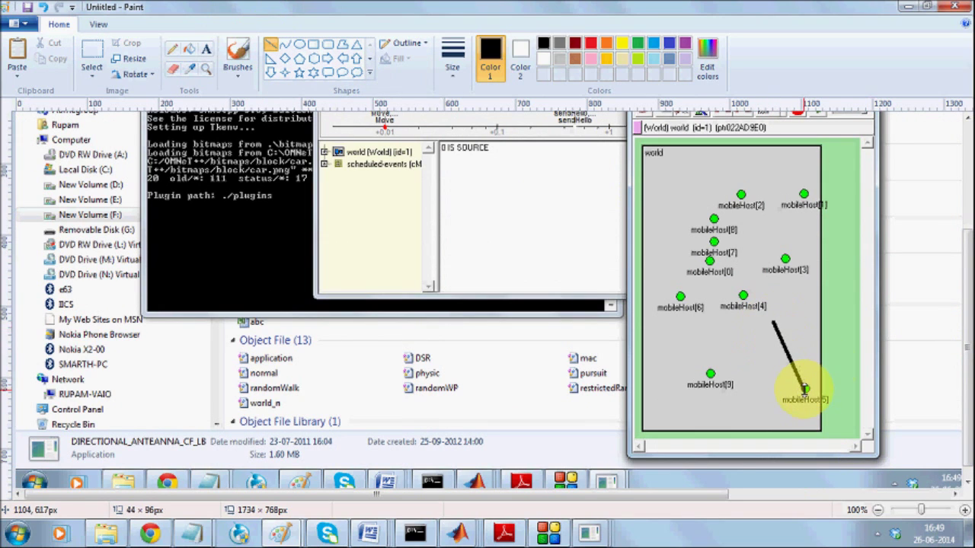
drag(825, 323, 804, 394)
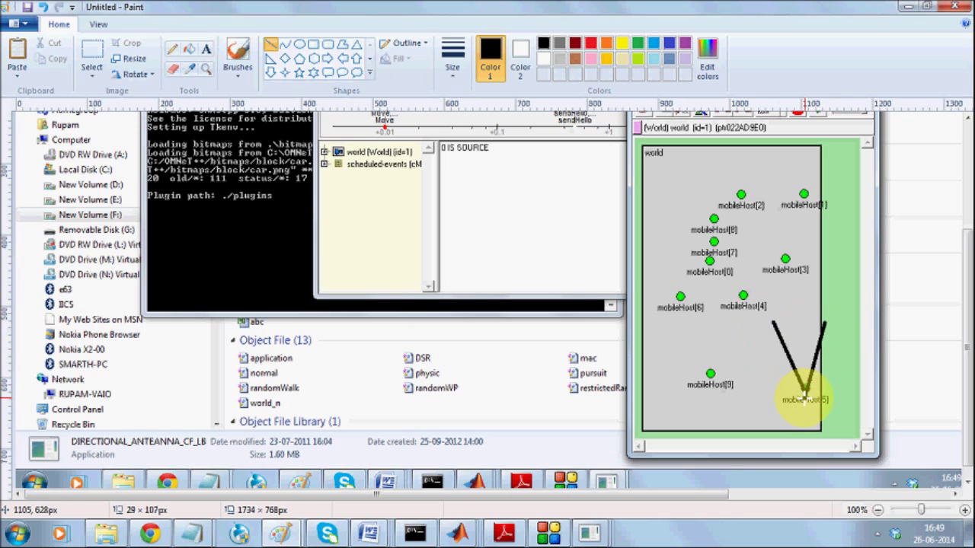
click(172, 49)
drag(776, 317, 827, 290)
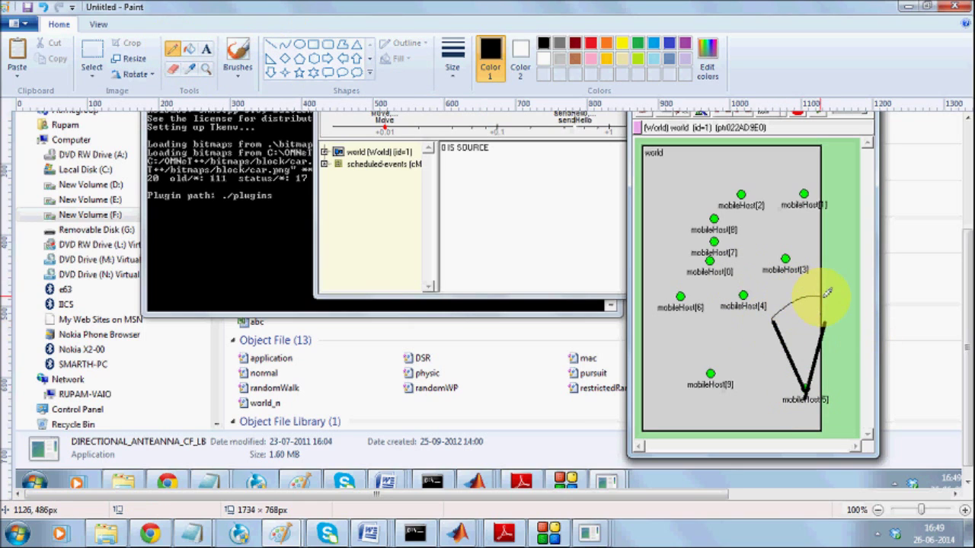
mouse_move(828, 326)
mouse_down()
mouse_move(800, 400)
mouse_move(780, 411)
mouse_move(807, 385)
mouse_move(816, 424)
mouse_move(808, 385)
mouse_move(815, 411)
mouse_move(828, 383)
mouse_move(795, 312)
mouse_move(800, 393)
mouse_move(784, 356)
mouse_up()
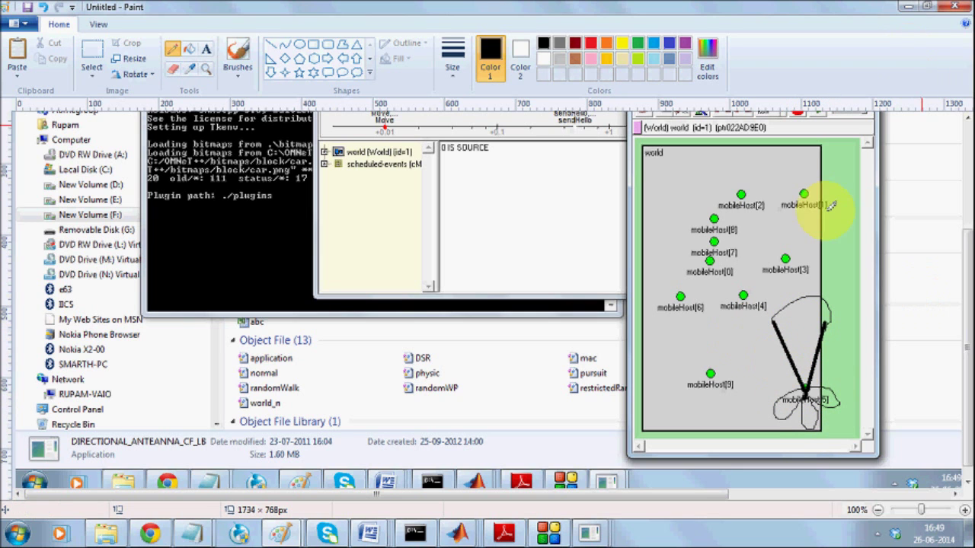
- Run the simulation, move the world view up-right, and stop it at event #50
click(905, 13)
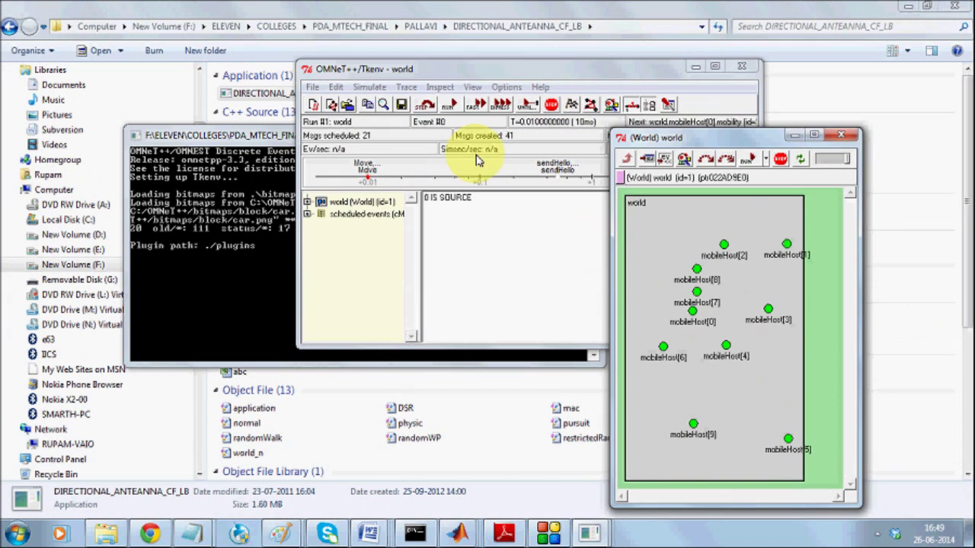
click(450, 106)
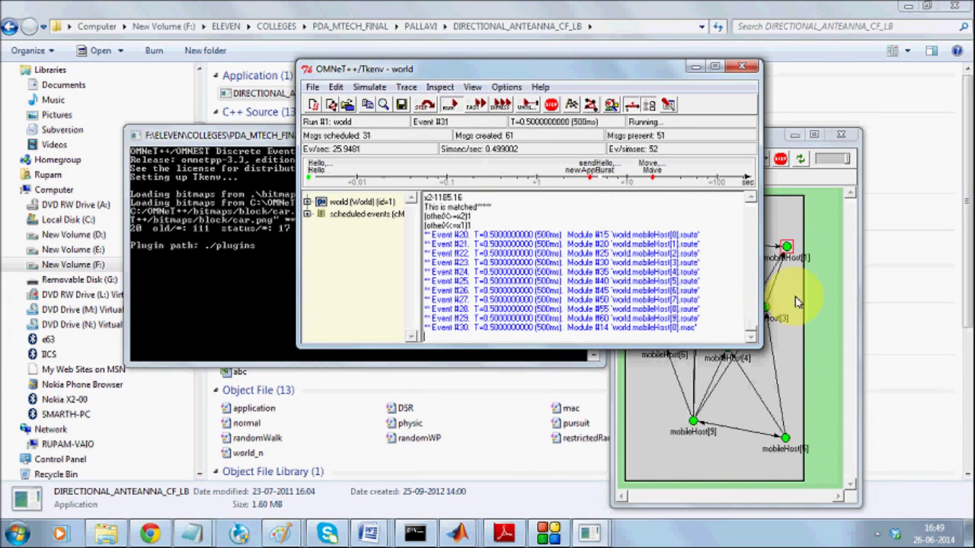
drag(777, 145, 861, 90)
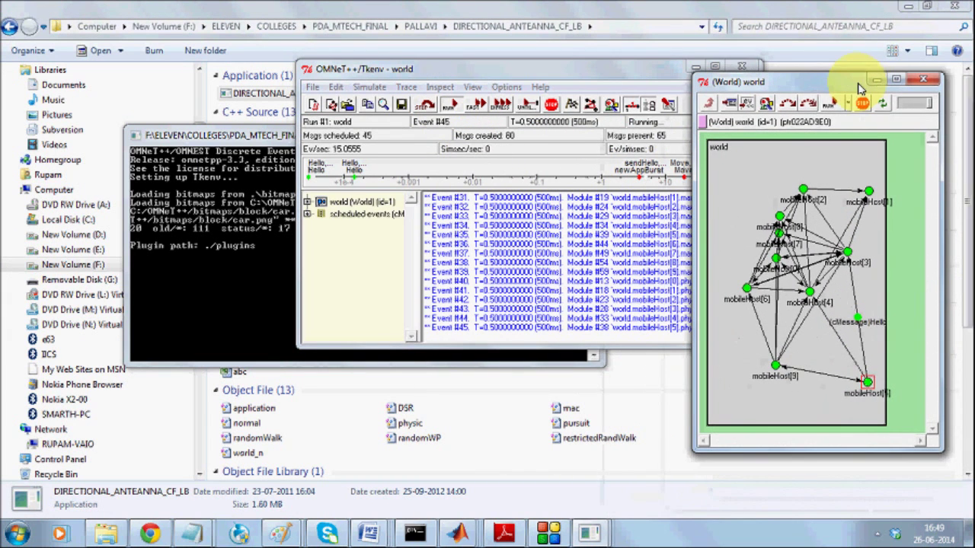
click(862, 104)
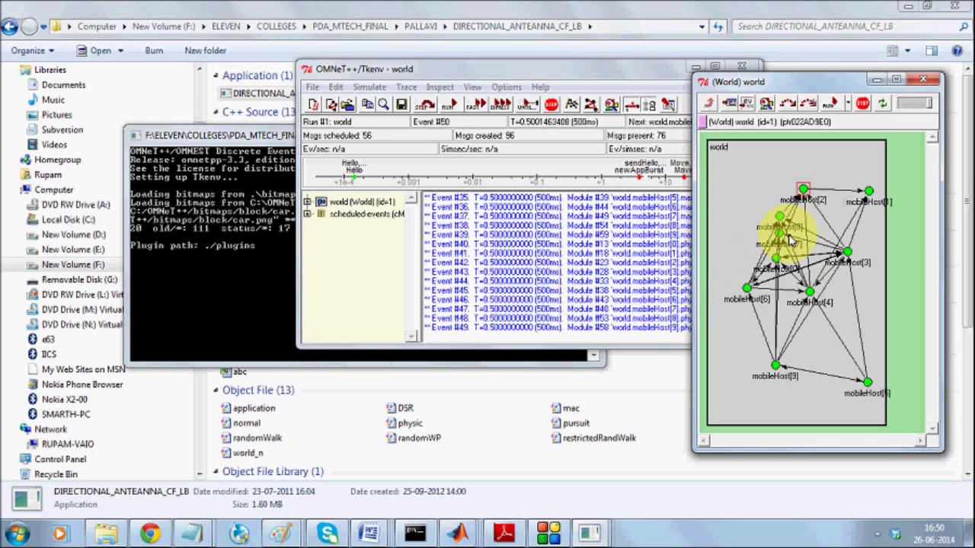
- Resume the simulation in fast mode, then stop it again
click(830, 104)
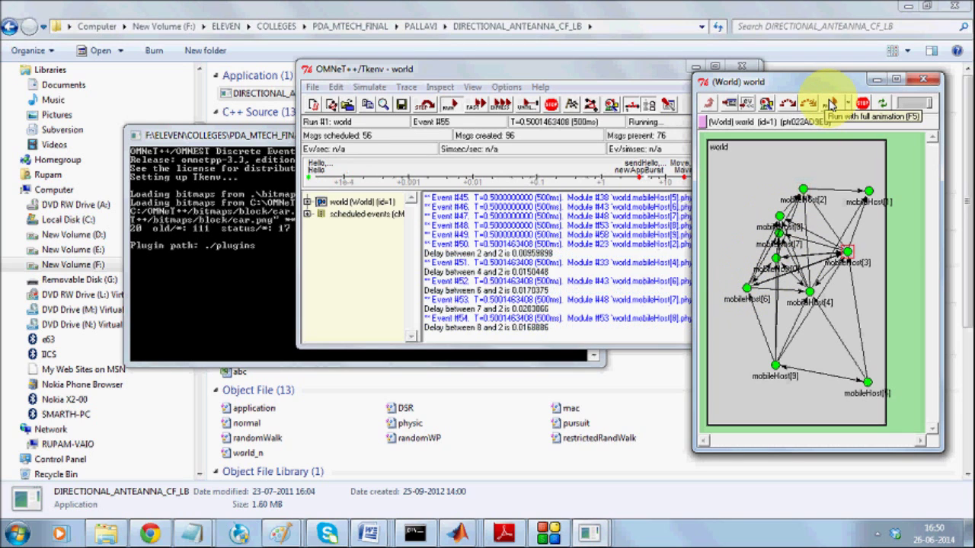
click(479, 106)
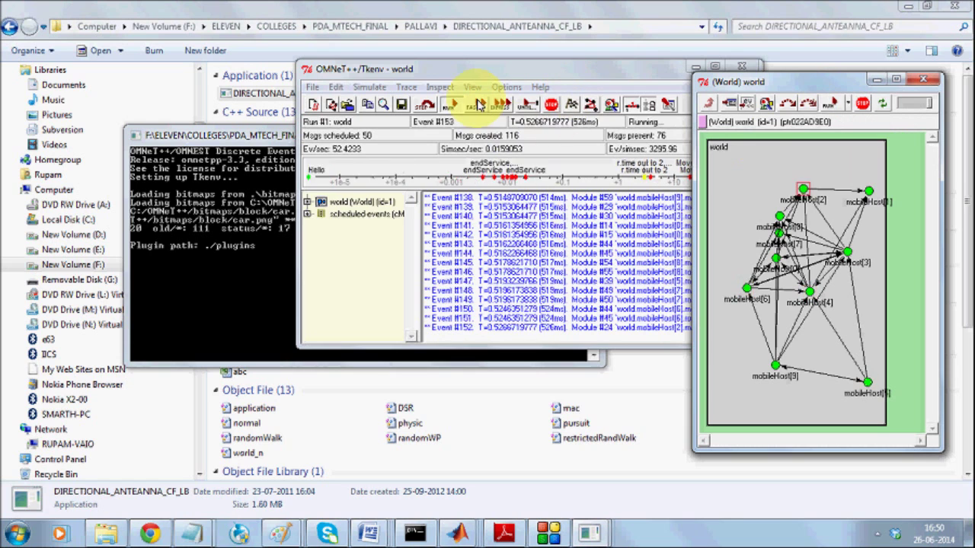
click(481, 111)
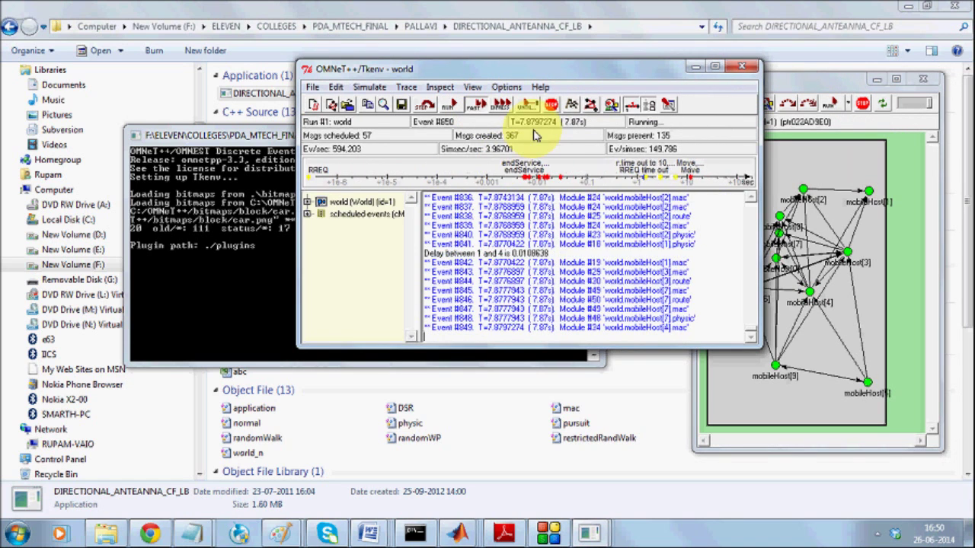
click(551, 105)
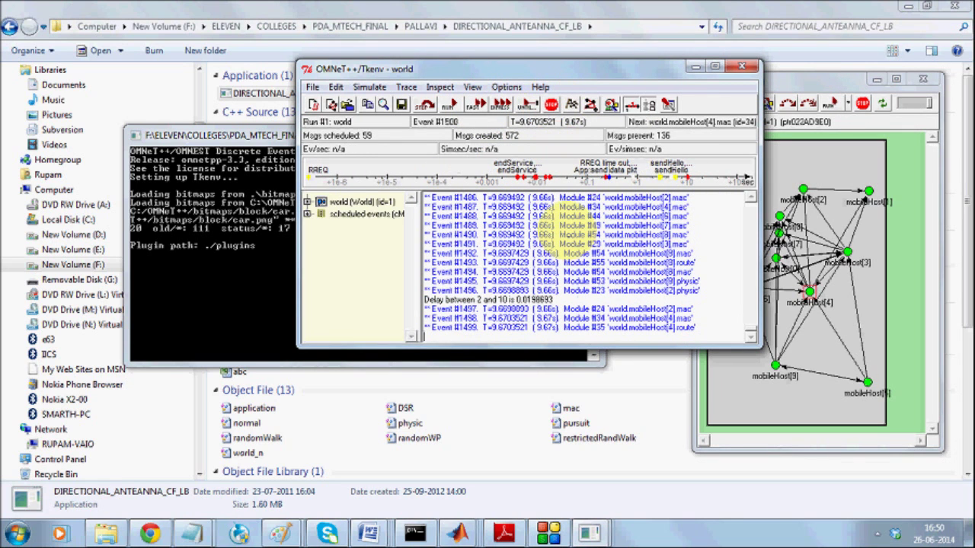
- Search the event log for 'printing', then resume fast running and shift the network view up-right
key(ctrl+f)
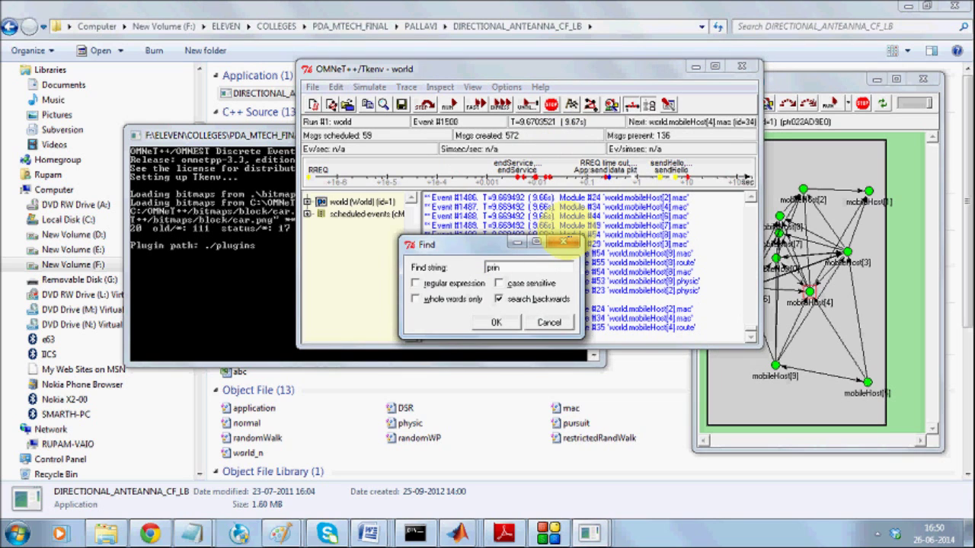
text(printing)
key(Return)
key(Return)
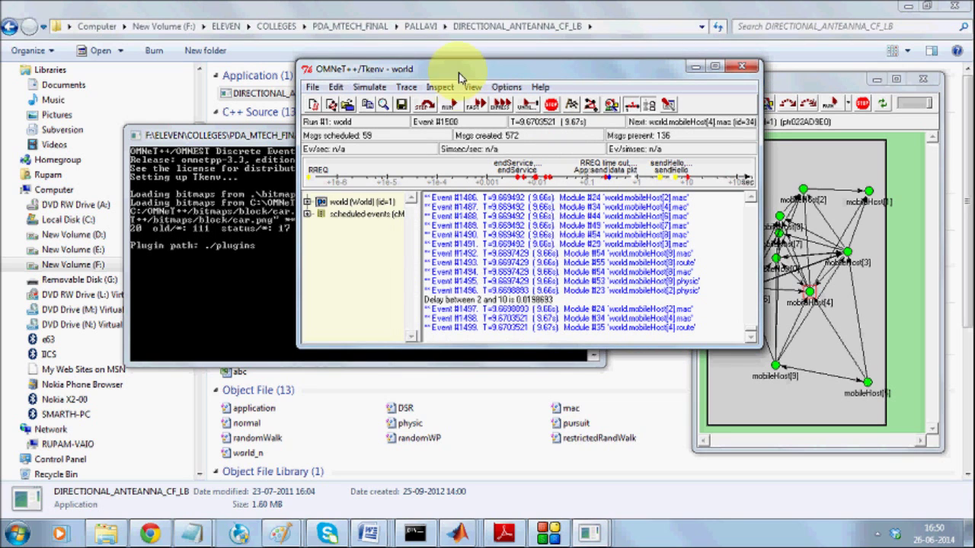
click(478, 105)
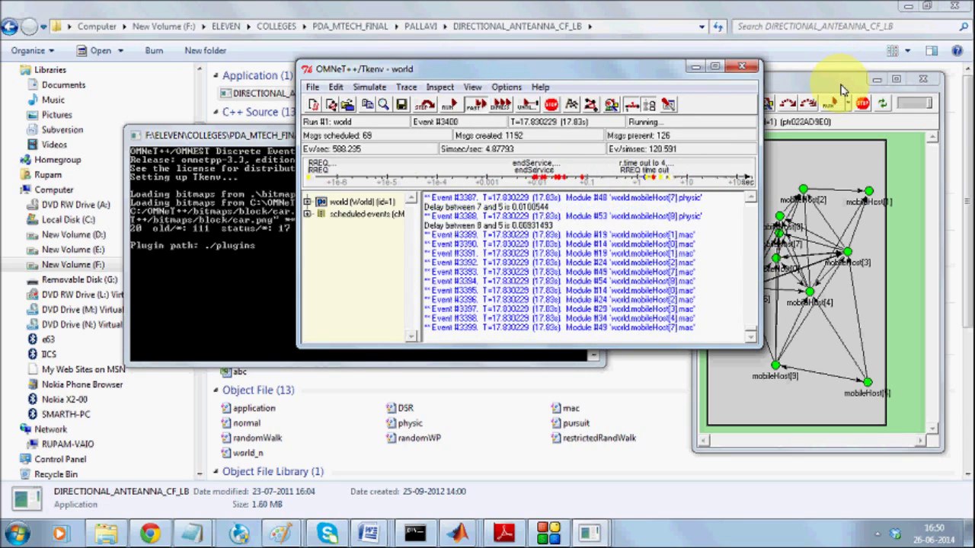
drag(844, 85, 875, 67)
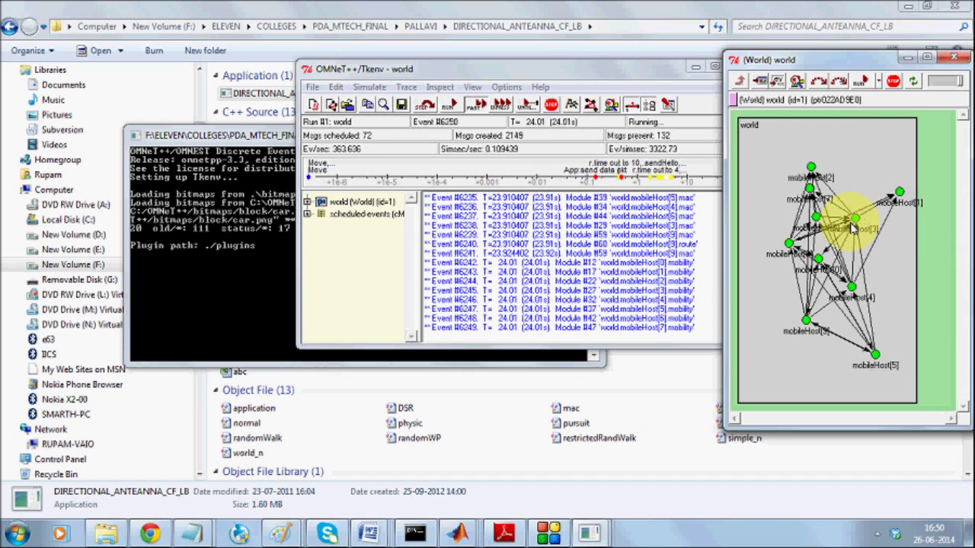
- Pause, review the earlier x/z log values, move the main window left, and resume fast running
click(551, 104)
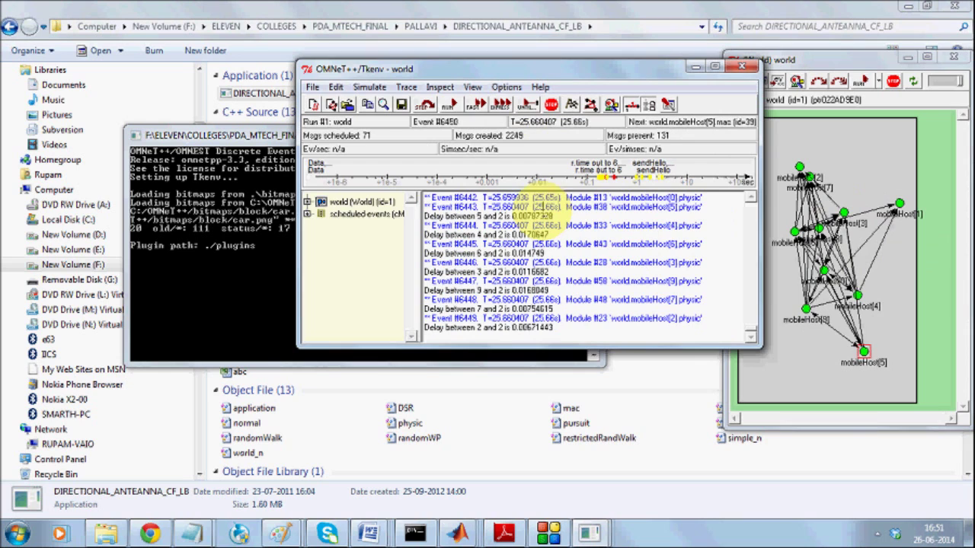
drag(752, 333, 751, 317)
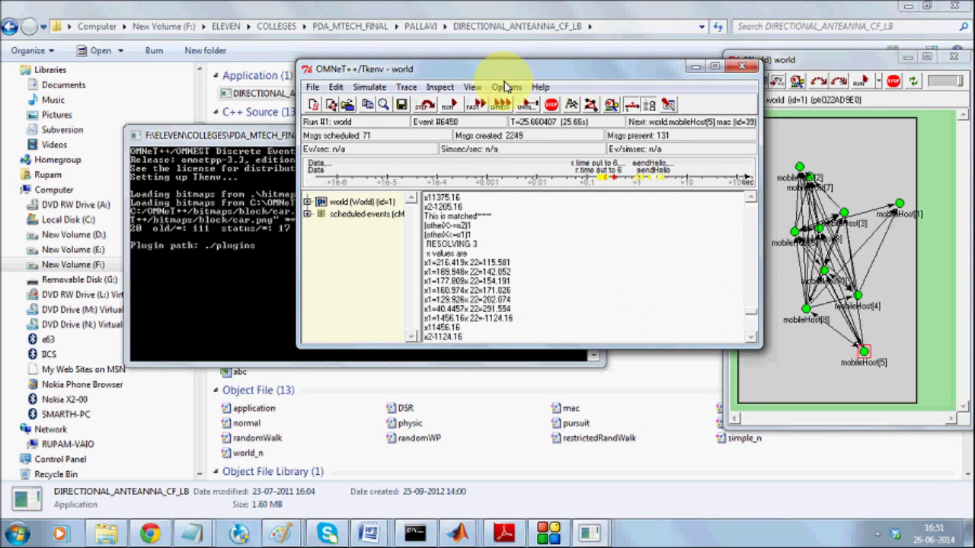
drag(526, 70, 428, 83)
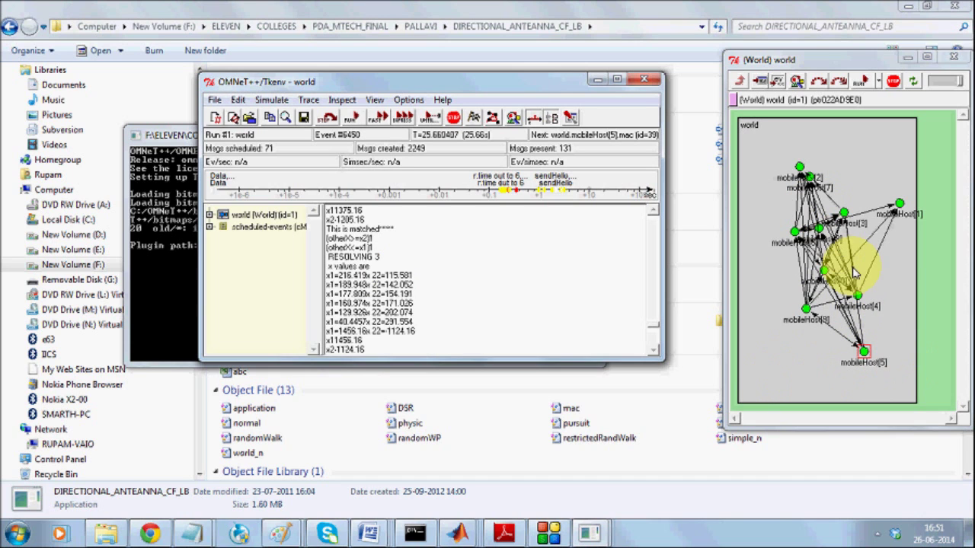
click(379, 118)
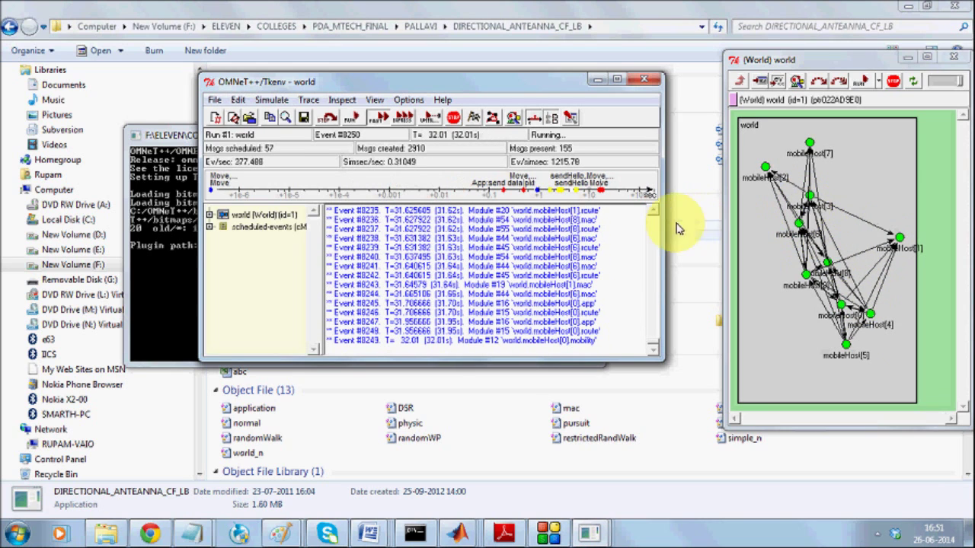
- Stop the simulation and find 'Printing' routes output in the event log
click(454, 119)
key(ctrl+f)
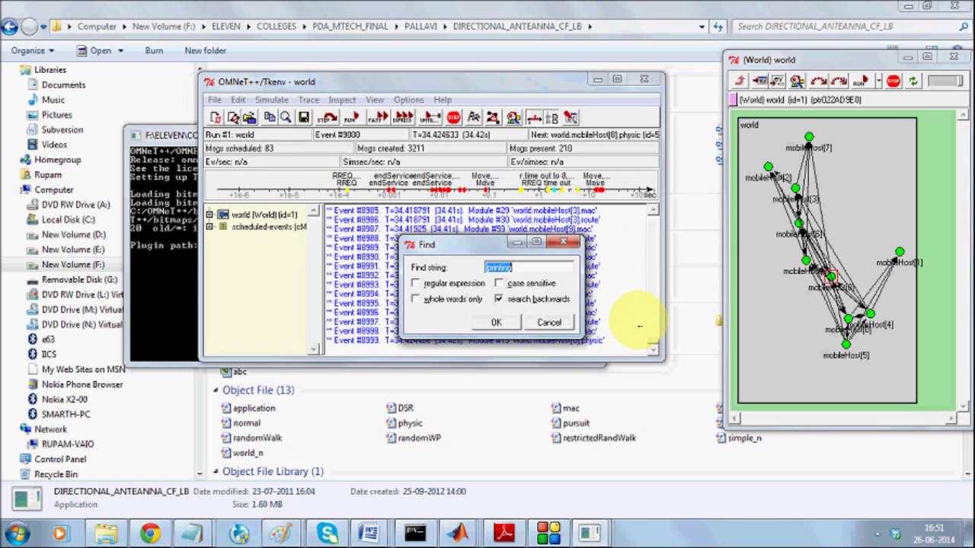
text(Printing)
key(Return)
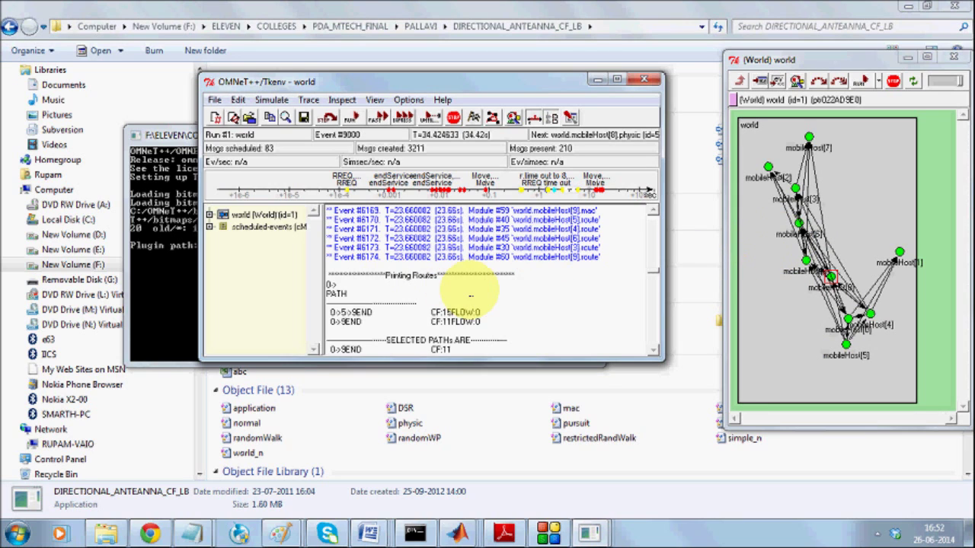
- Step through the FLOW:0 matches in the route output
key(ctrl+f)
key(Return)
key(ctrl+f)
key(Return)
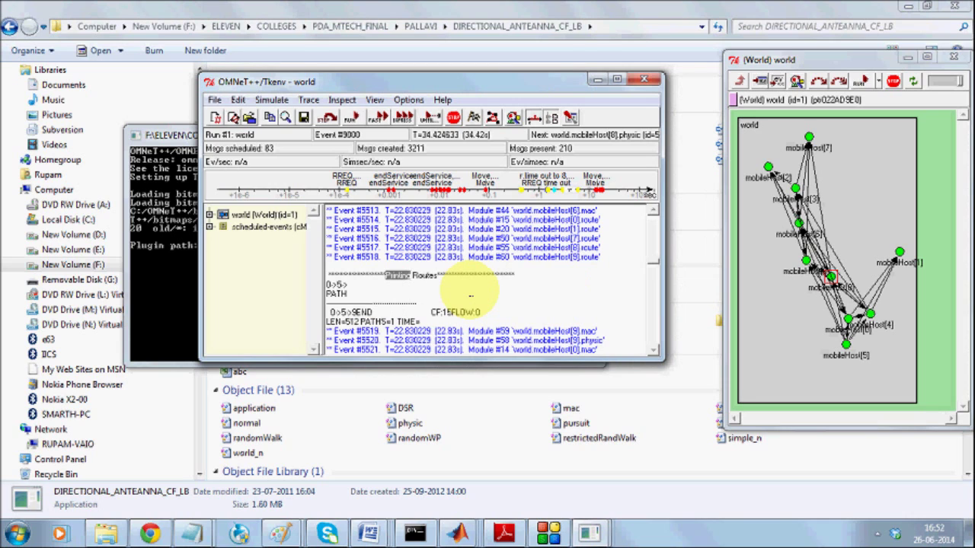
- Search for 'printing', dismiss the not-found message, and resume fast running
key(ctrl+f)
text(printing)
key(Return)
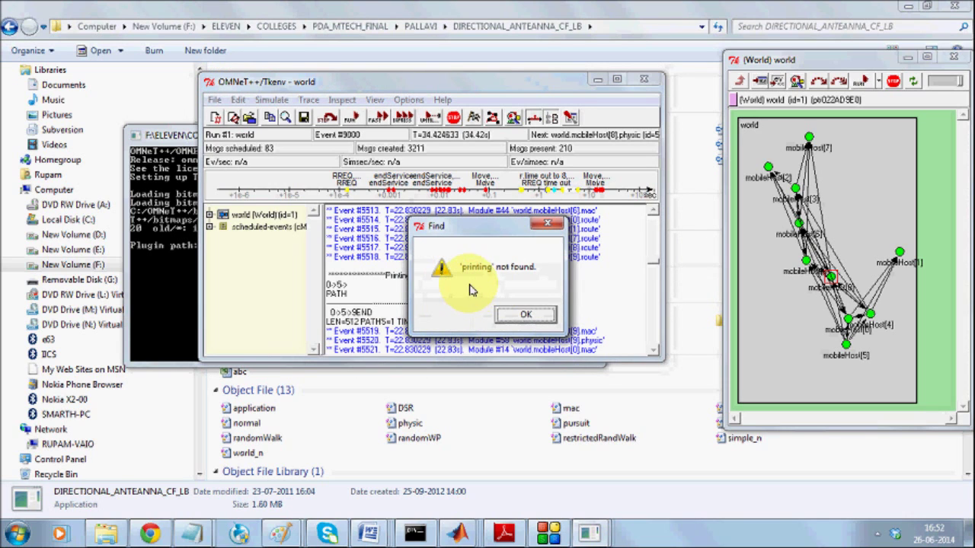
click(522, 320)
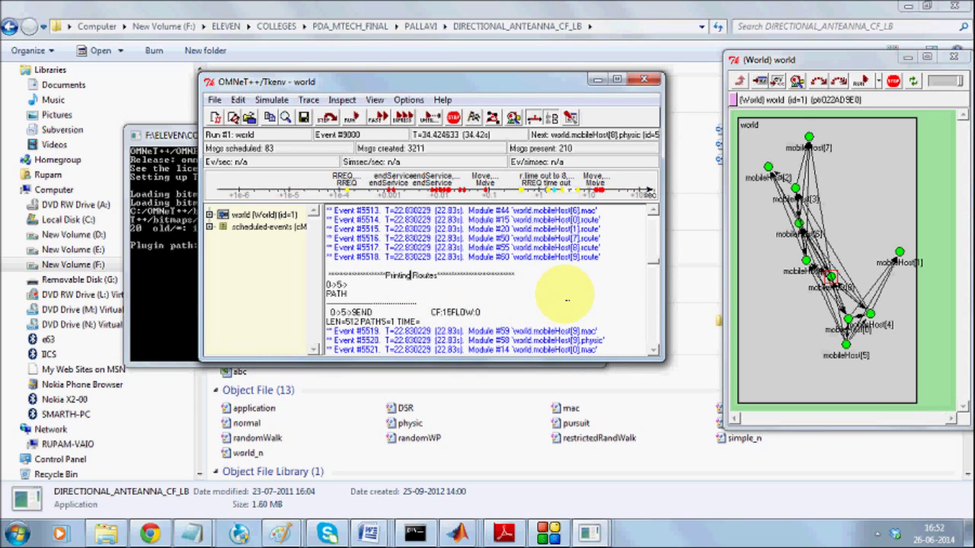
drag(657, 265, 675, 348)
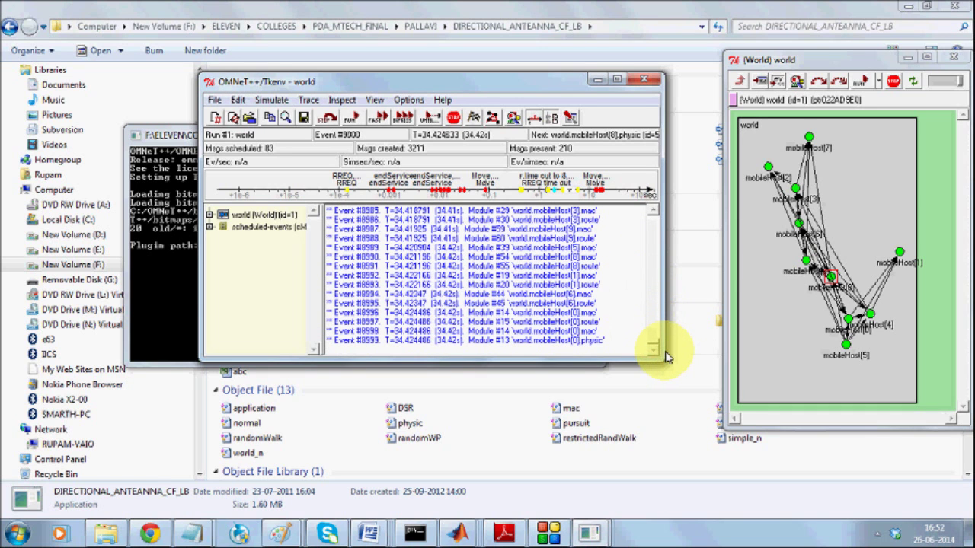
click(378, 118)
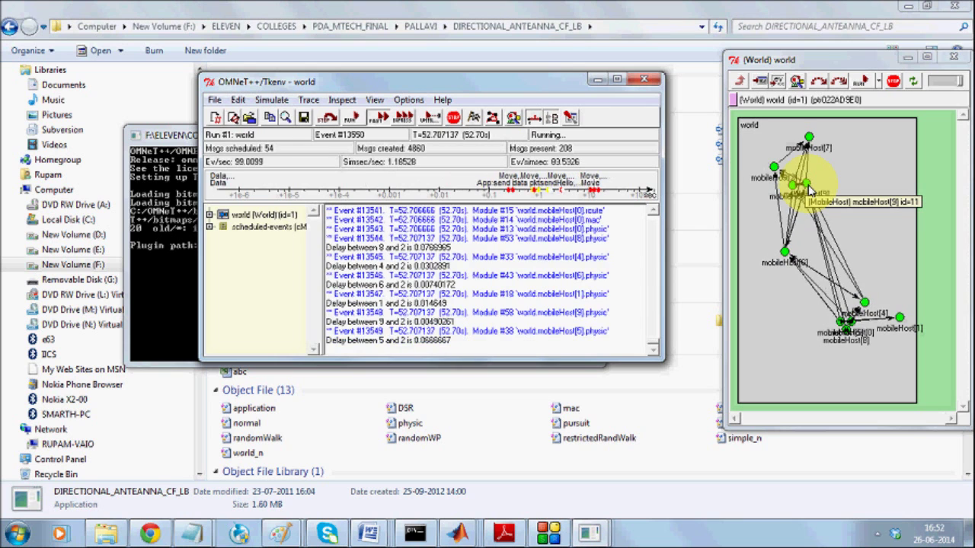
- Express-run to the time limit and confirm, showing PDR 80, overhead 0.175229, latency 0.0125527
click(406, 119)
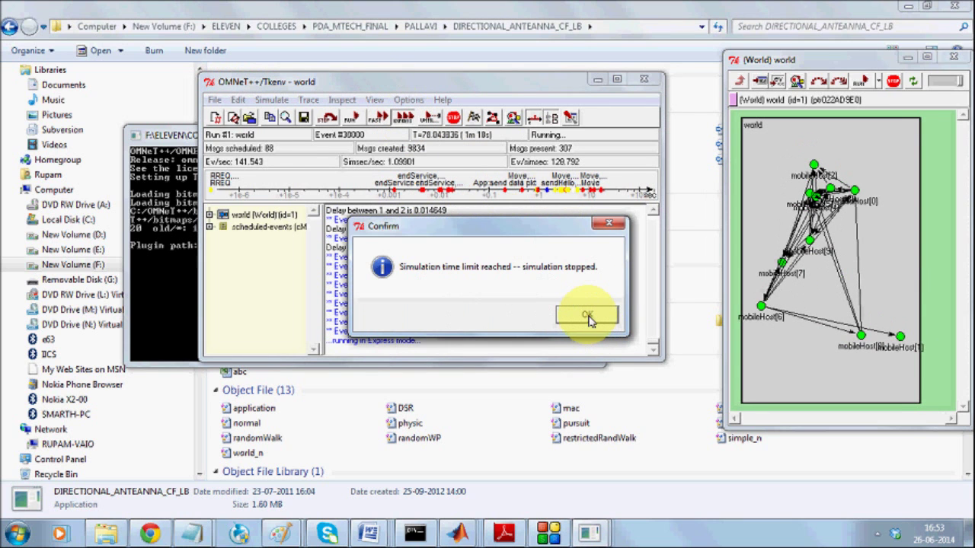
click(587, 316)
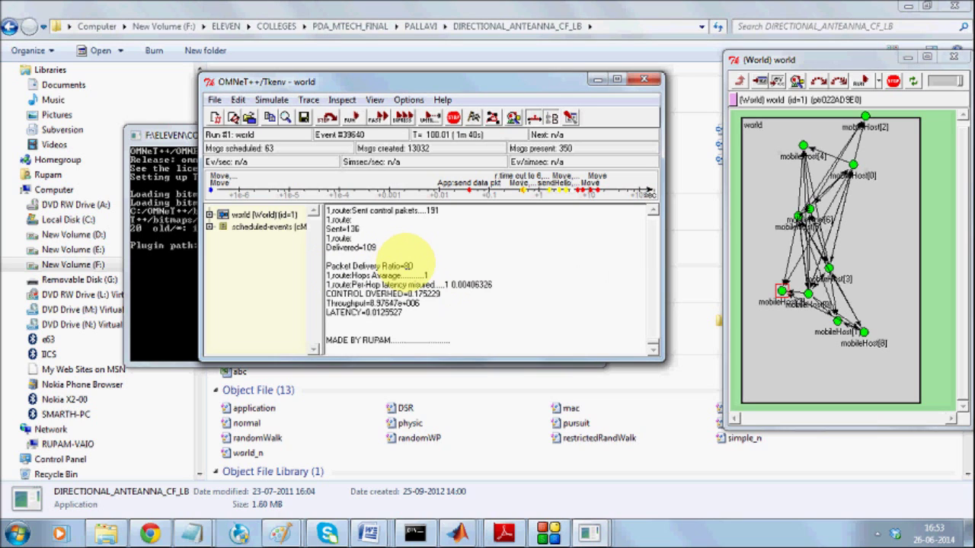
click(149, 190)
- Close the simulation, change world.dim from 10 to 20 in omnetpp.ini, and relaunch DIRECTIONAL_ANTEANNA_CF_LB
click(584, 133)
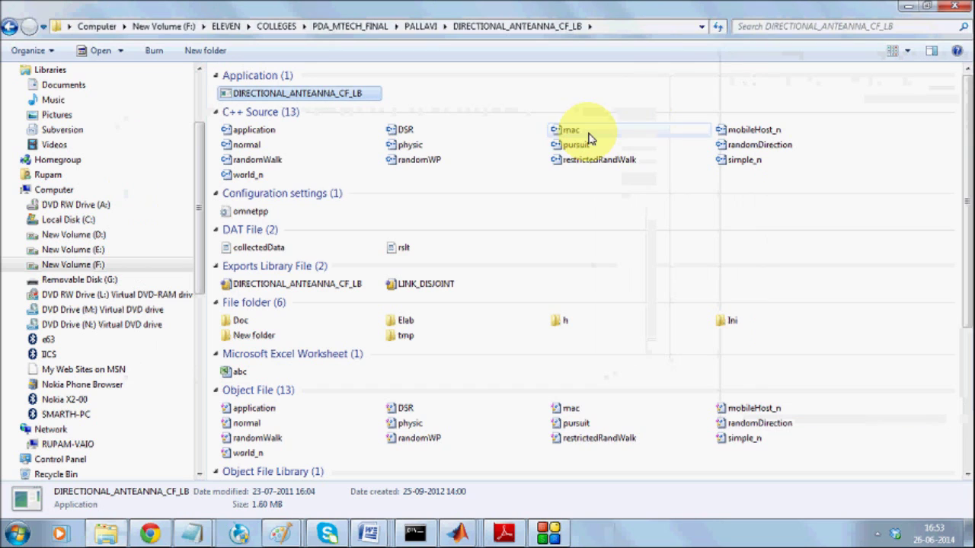
double_click(278, 216)
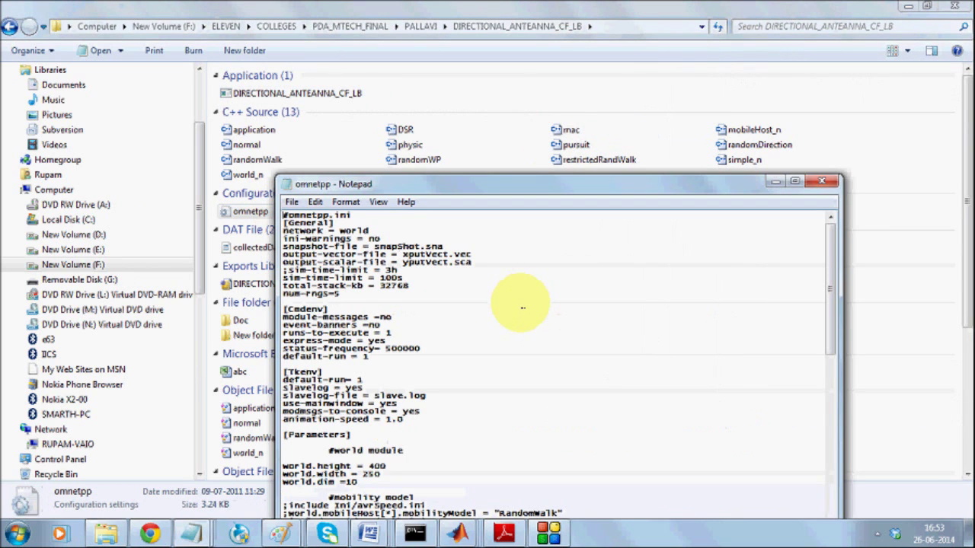
double_click(350, 482)
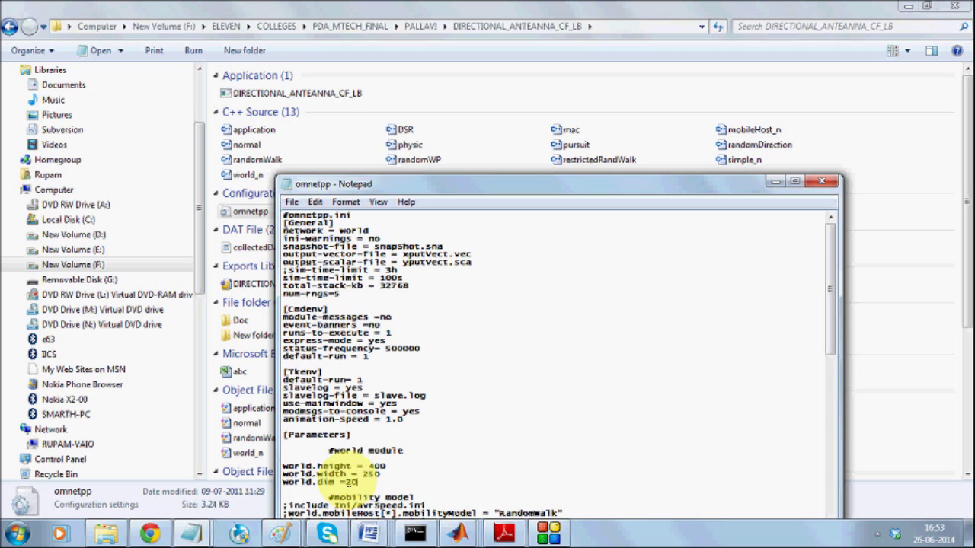
double_click(327, 94)
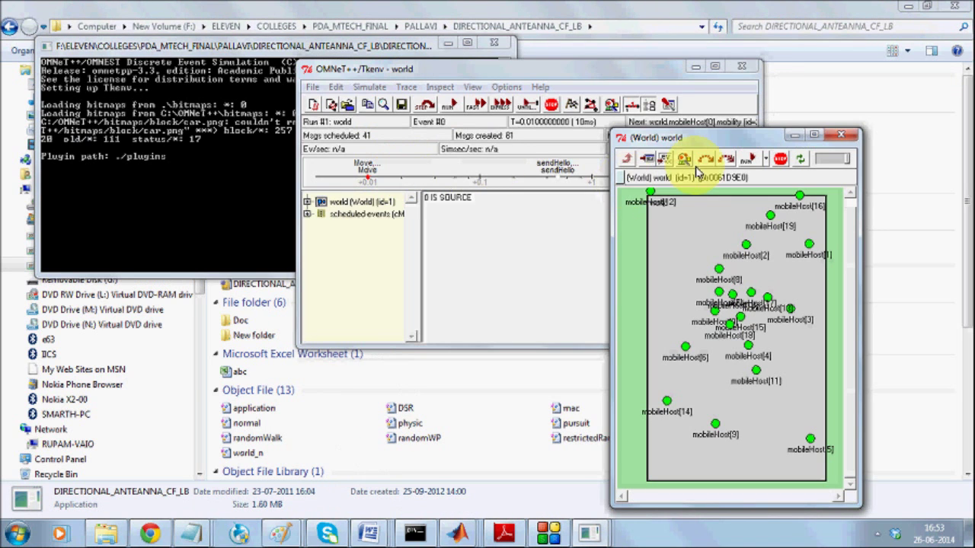
- Express-run the twenty-host network, confirm the time limit (PDR 93, latency 0.0106505), and close Tkenv
click(502, 104)
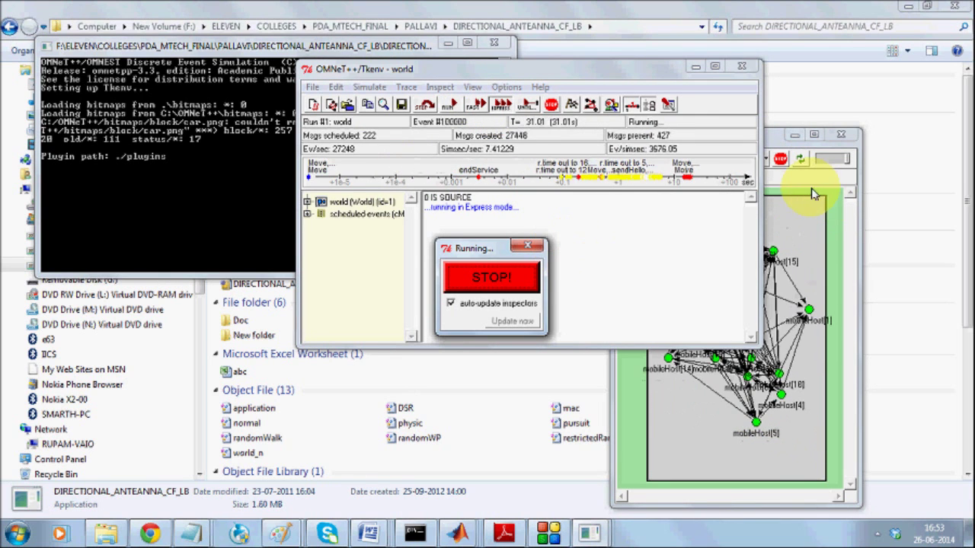
drag(800, 135, 852, 161)
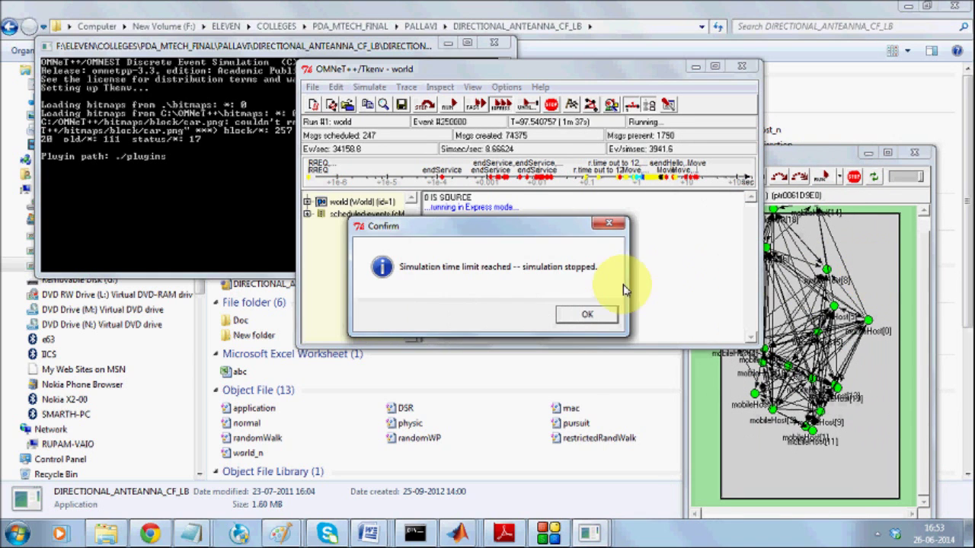
click(590, 316)
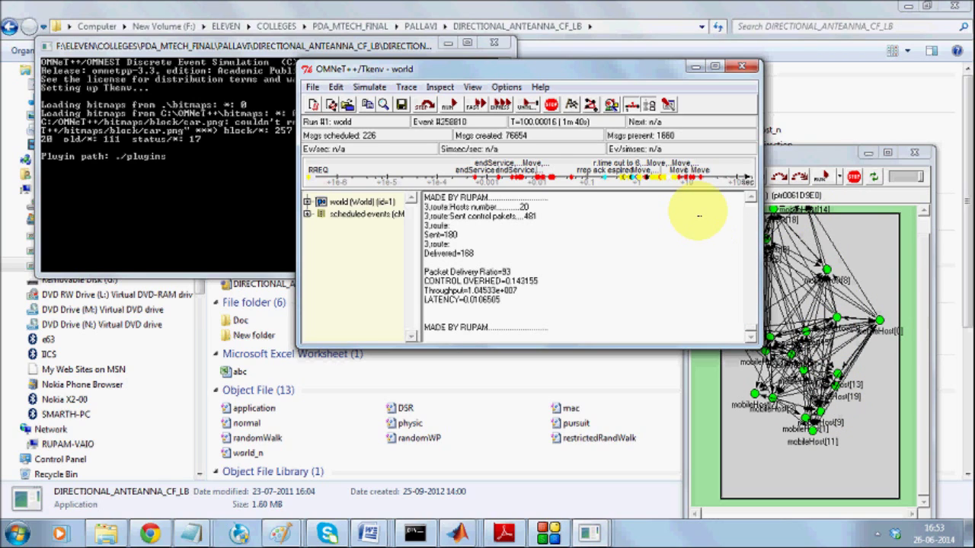
click(495, 47)
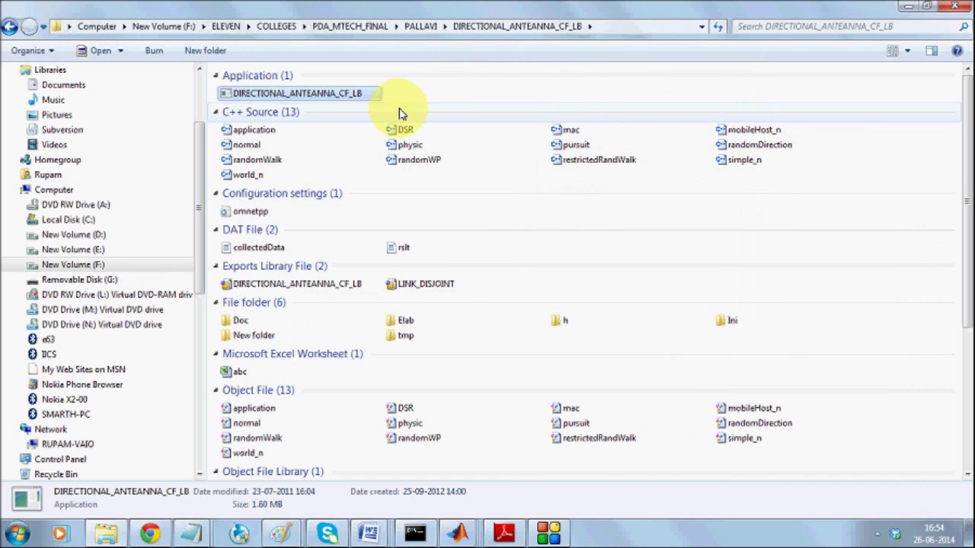
- Load physic.cc in Visual Studio 2005, allow elevation, maximize the window, and scroll down the code
click(425, 147)
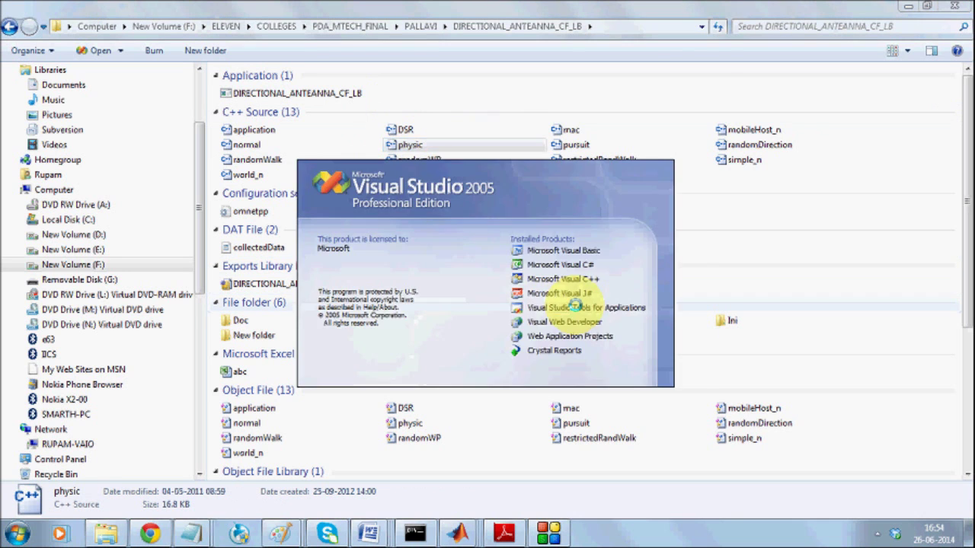
click(543, 385)
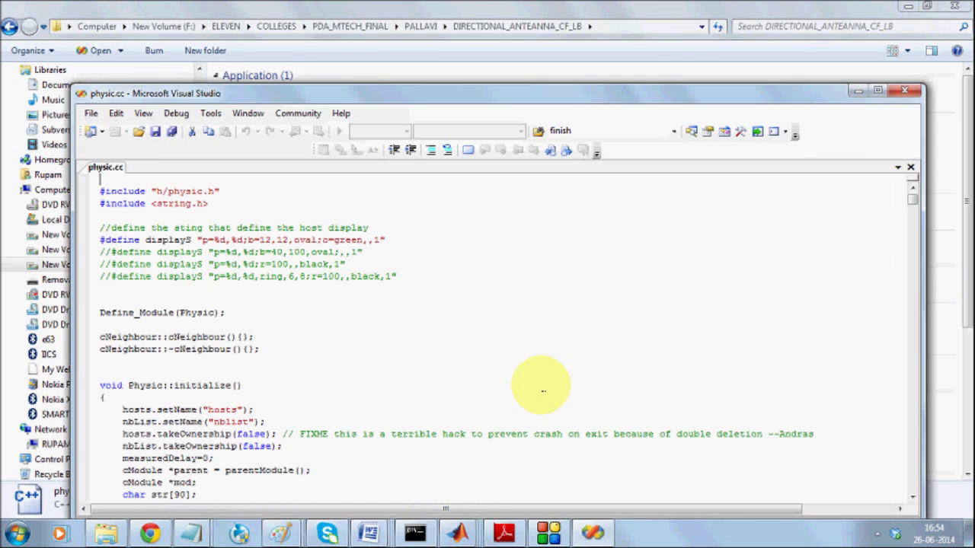
click(878, 92)
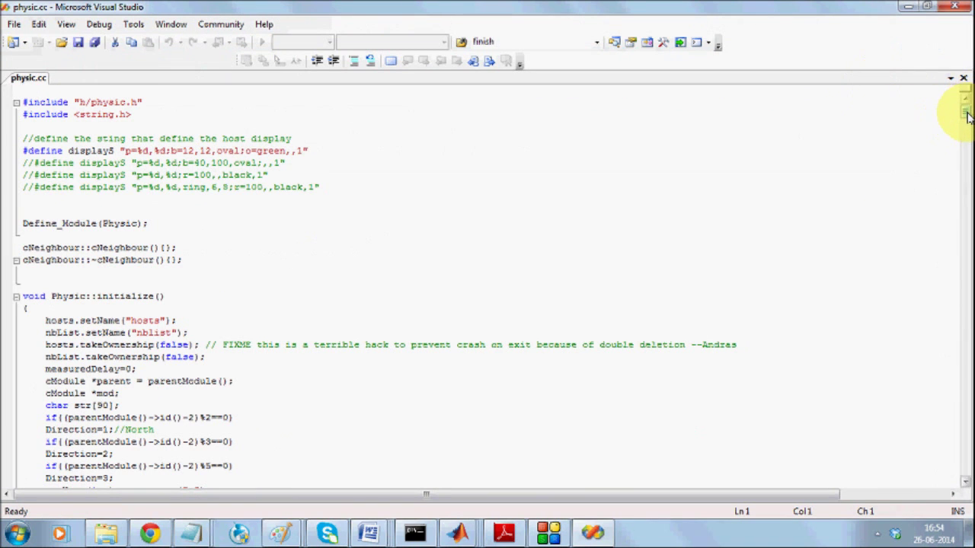
drag(966, 114, 964, 203)
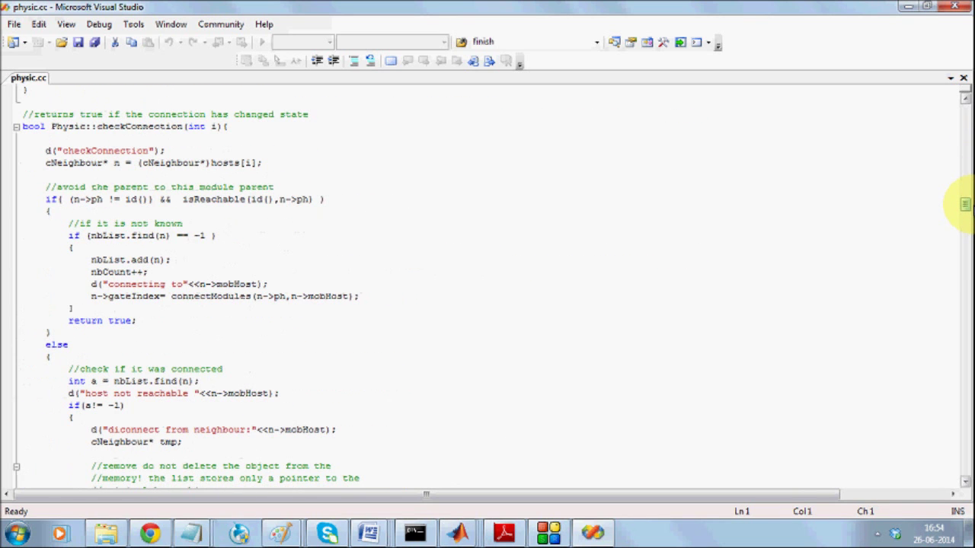
- Find the isReachable function in physic.cc and read down through it
key(ctrl+f)
text(isReachab)
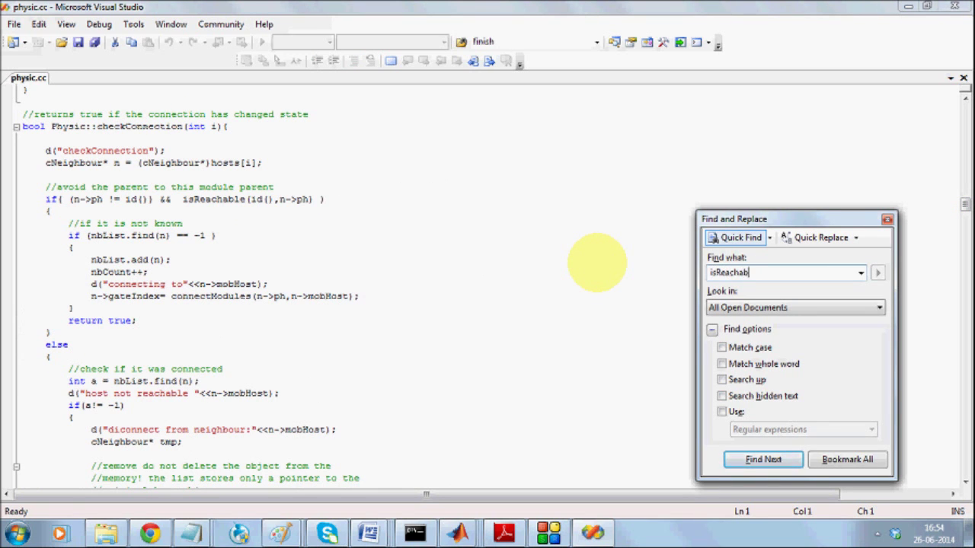
text(le)
key(Return)
key(Return)
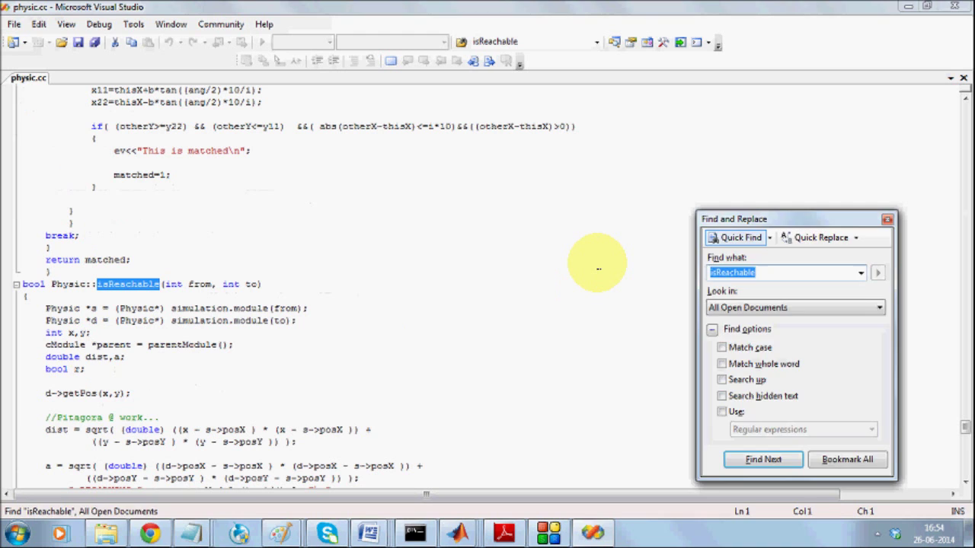
key(Escape)
click(599, 268)
scroll(599, 268, down, 1)
key(Down)
key(Down)
key(Down)
key(Down)
key(Down)
key(Down)
key(Down)
key(Down)
key(Down)
key(Down)
key(Down)
key(Down)
key(Down)
key(Down)
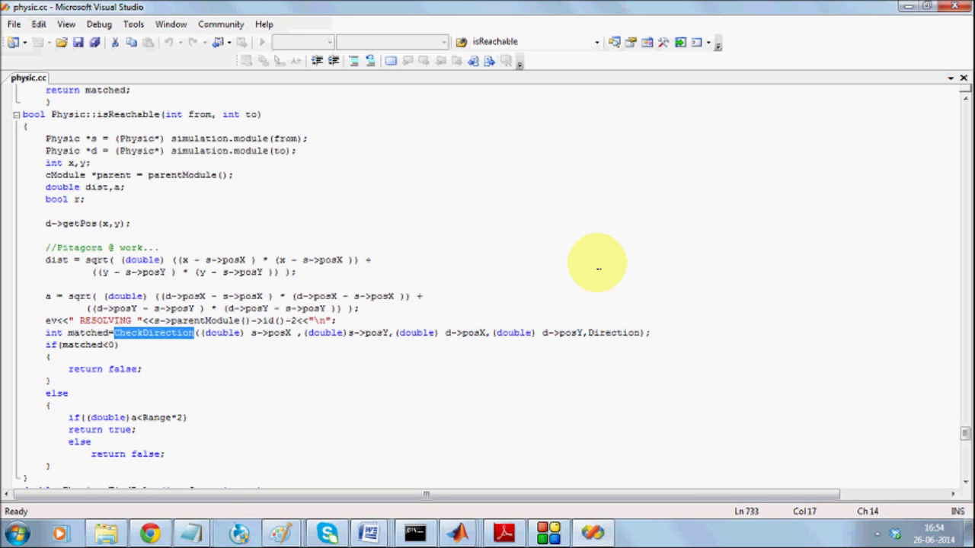
- Jump to the CheckDirection function definition and move into its body
key(ctrl+f)
key(Return)
key(Escape)
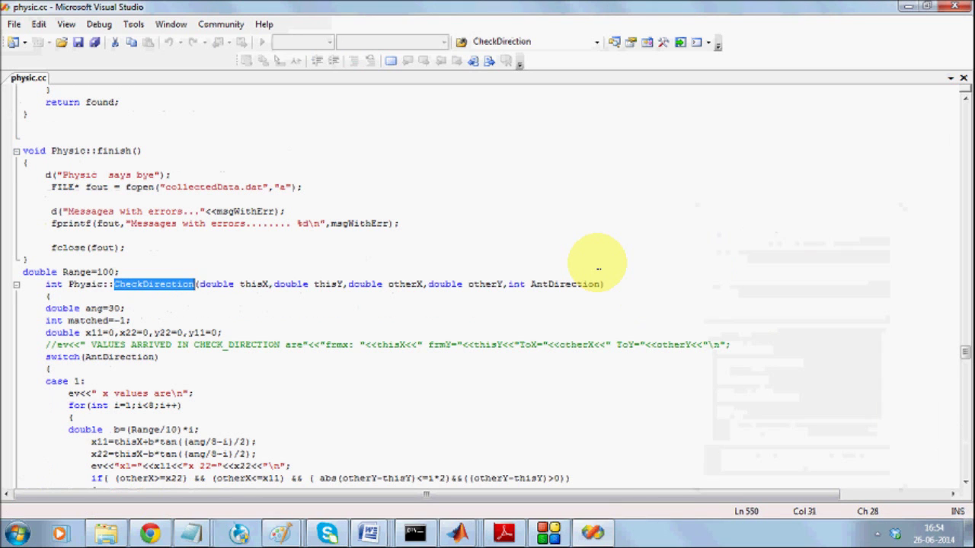
key(Down)
key(Down)
key(Down)
key(Down)
key(Down)
key(Down)
key(Down)
key(Down)
key(Down)
key(Down)
key(Down)
key(Down)
key(Down)
key(Down)
key(Down)
key(Down)
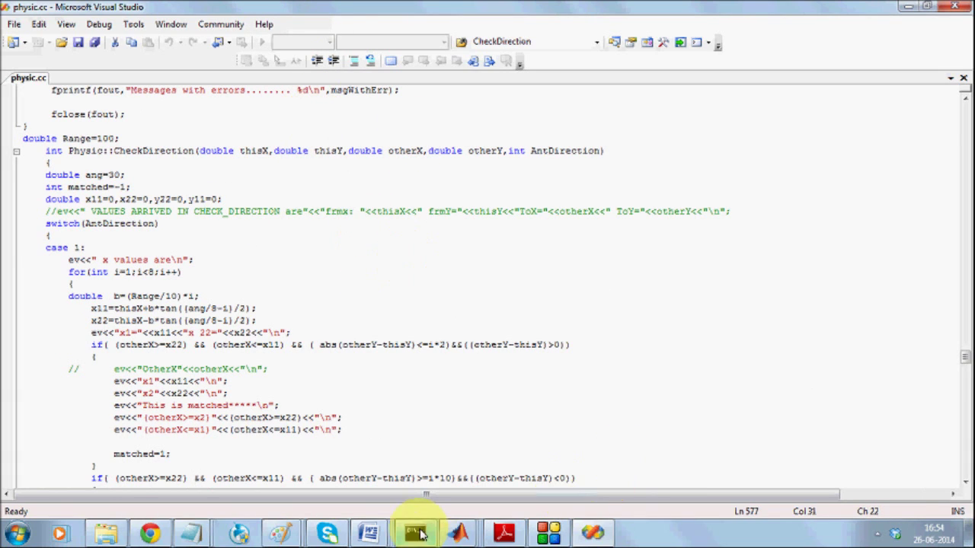
- Bring the antenna-pattern screenshot forward in Paint, review it, then minimize Paint
mouse_move(288, 537)
click(391, 468)
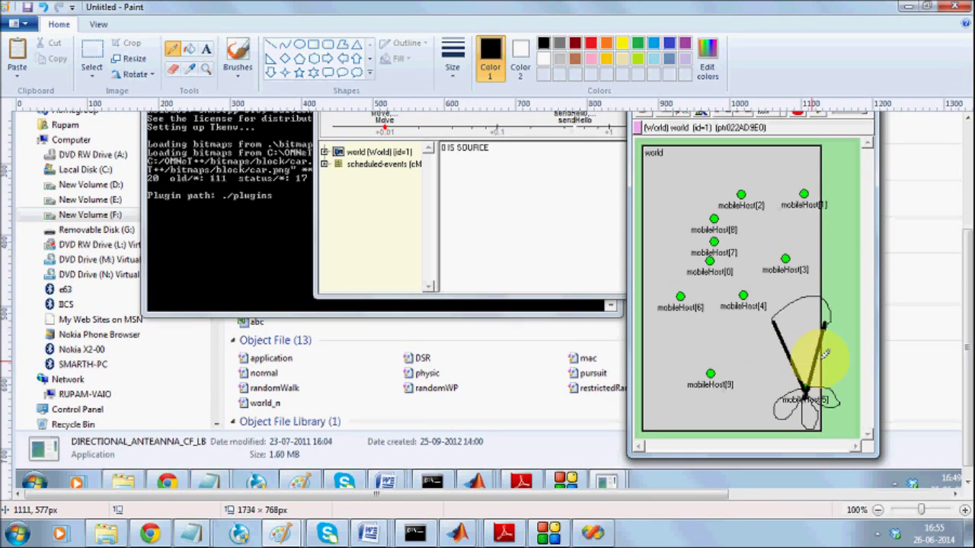
click(911, 12)
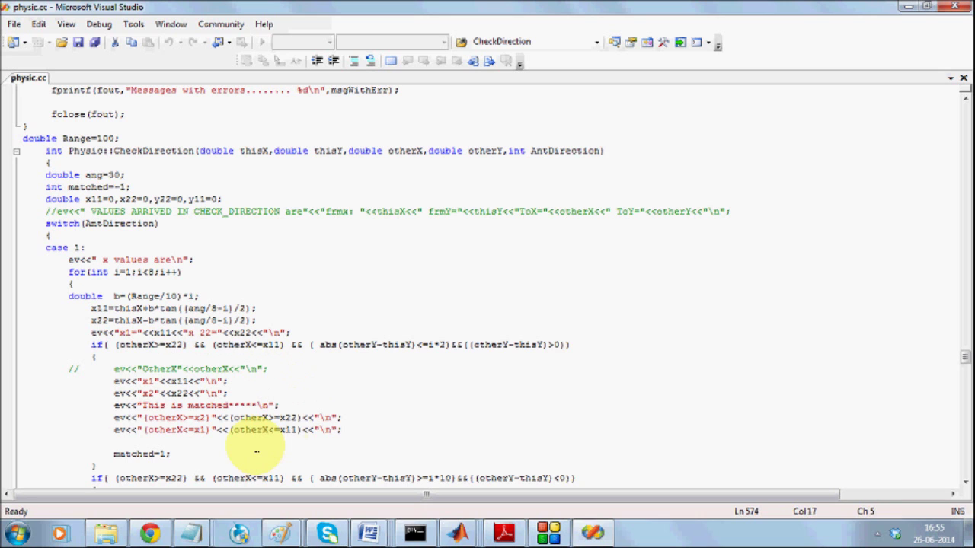
- Step through CheckDirection's case 1 checks and the case 2 loop
key(Down)
key(Down)
key(Down)
key(Down)
key(Down)
key(Down)
key(Down)
key(Down)
key(Down)
key(Down)
key(Down)
key(Down)
key(Down)
key(Down)
key(Down)
key(Down)
key(Down)
key(Down)
key(Down)
key(Down)
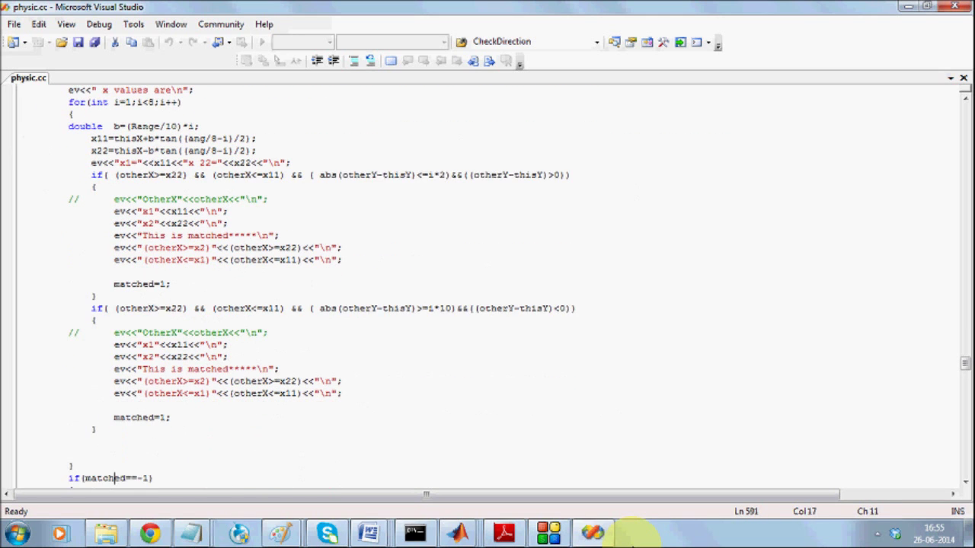
key(Down)
key(Down)
key(Down)
key(Down)
key(Down)
key(Down)
key(Down)
key(Down)
key(Down)
key(Down)
key(Down)
key(Down)
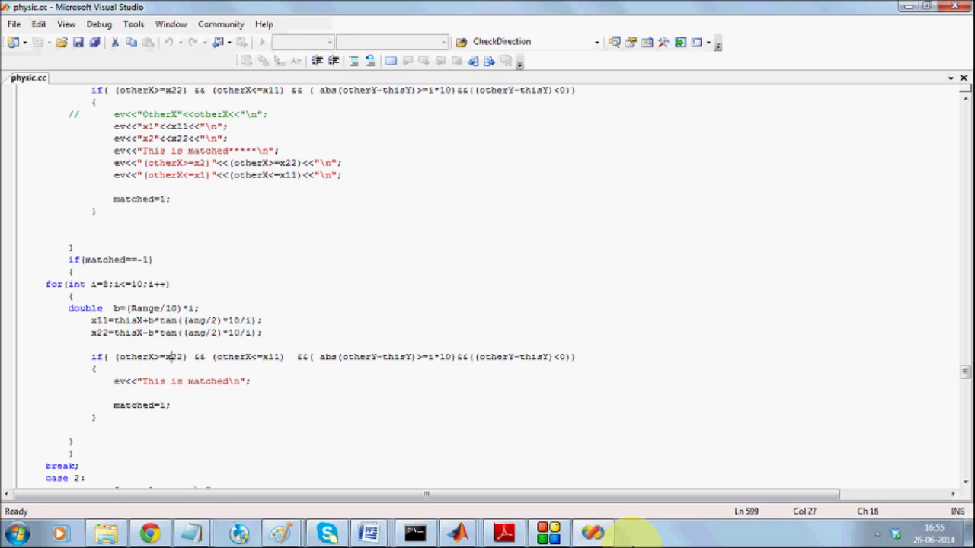
key(Down)
key(Down)
key(Down)
key(Down)
key(Down)
key(Down)
key(Down)
key(Down)
key(Down)
key(Down)
key(Down)
key(Down)
key(Down)
key(Down)
key(Down)
key(Down)
key(Down)
key(Down)
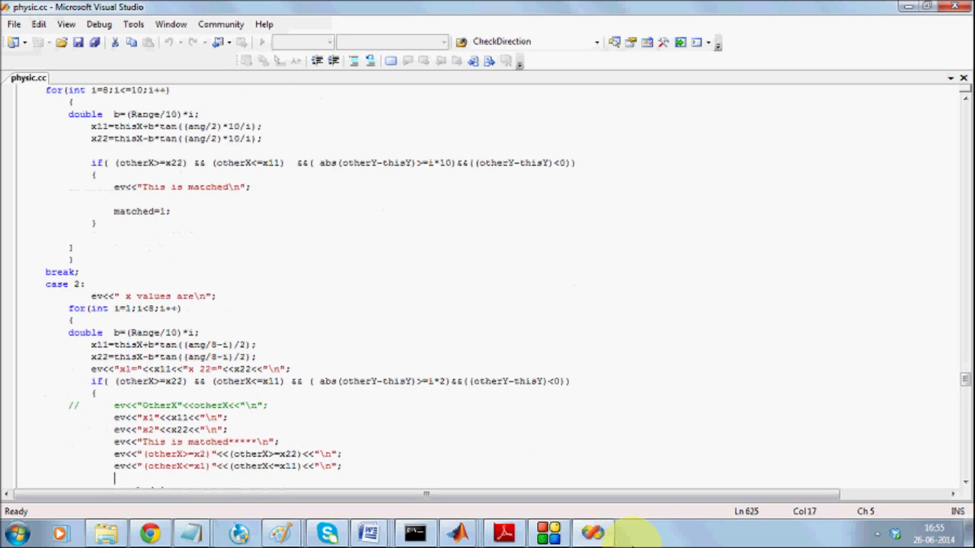
key(Down)
key(Down)
key(Down)
key(Down)
key(Down)
key(Down)
key(Down)
key(Down)
key(Down)
key(Down)
key(Down)
key(Down)
key(Down)
key(Down)
key(Down)
key(Down)
key(Down)
key(Down)
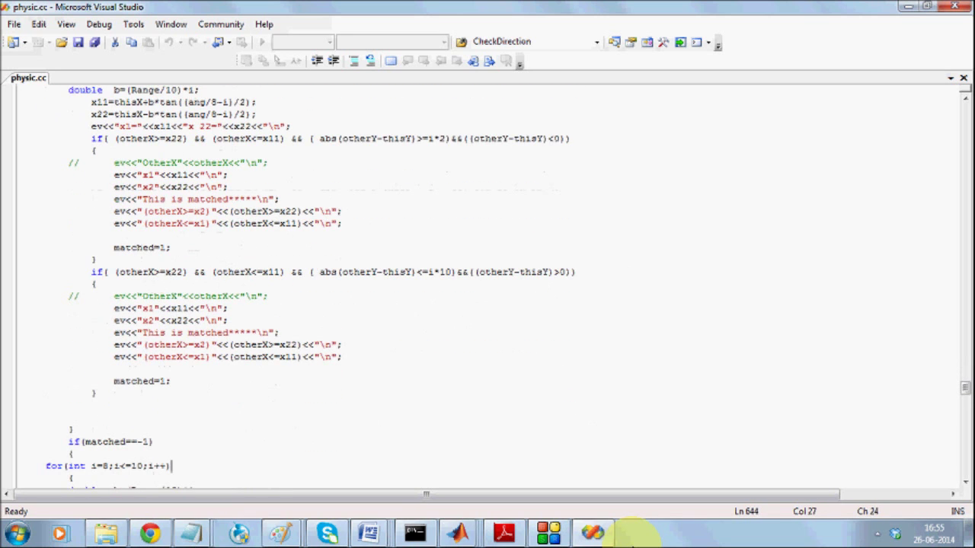
key(Up)
key(Up)
key(Up)
key(Up)
key(Up)
key(Up)
key(Up)
key(Up)
key(Up)
key(Up)
key(Up)
key(Up)
key(Up)
key(Up)
key(Up)
key(Up)
key(Up)
key(Up)
key(Up)
key(Up)
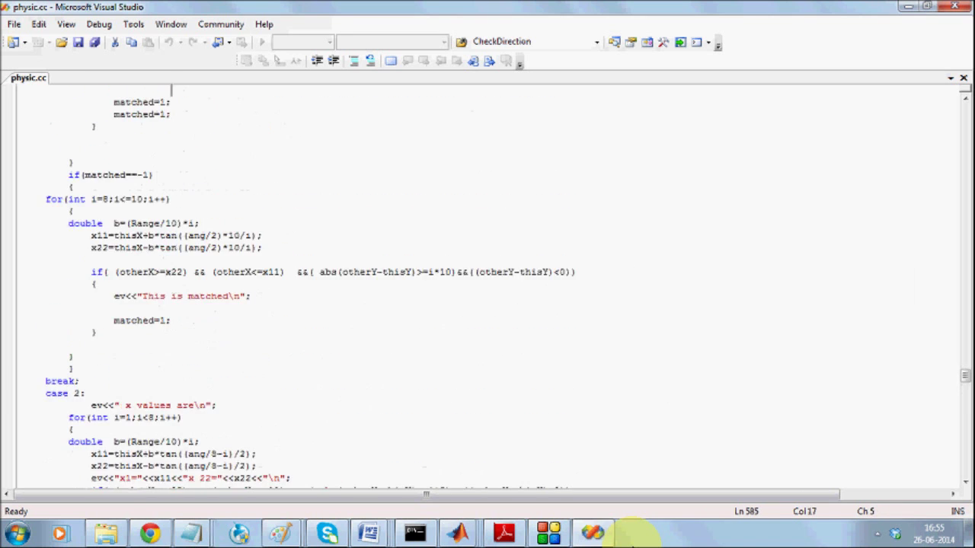
key(Down)
key(Down)
key(Down)
key(Down)
key(Down)
key(Down)
key(Down)
key(Down)
key(Down)
key(Down)
key(Down)
key(Down)
key(Down)
key(Down)
key(Down)
key(Down)
key(Down)
key(Down)
key(Down)
key(Down)
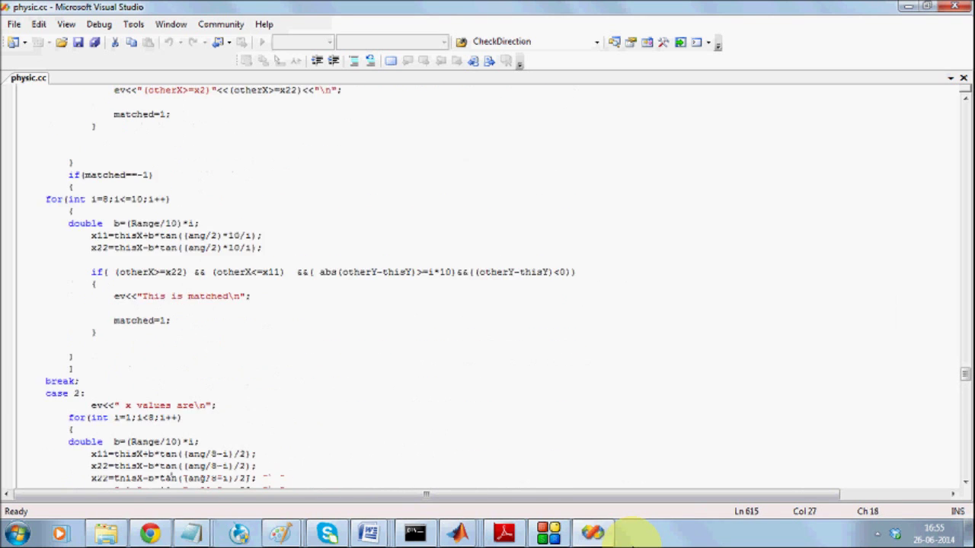
key(Down)
key(Down)
key(Down)
key(Down)
key(Down)
key(Down)
key(Down)
key(Down)
key(Down)
key(Down)
key(Down)
key(Down)
key(Down)
key(Down)
key(Down)
key(Down)
key(Down)
key(Down)
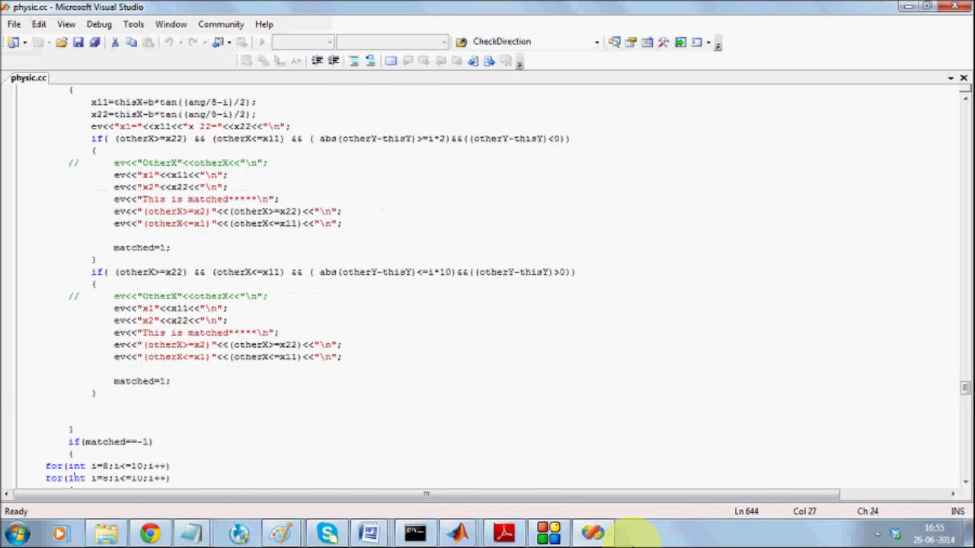
- Step through case 3 to the end of CheckDirection, stopping at the matched=1 line
key(Down)
key(Down)
key(Down)
key(Down)
key(Down)
key(Down)
key(Down)
key(Down)
key(Down)
key(Down)
key(Down)
key(Down)
key(Down)
key(Down)
key(Down)
key(Down)
key(Down)
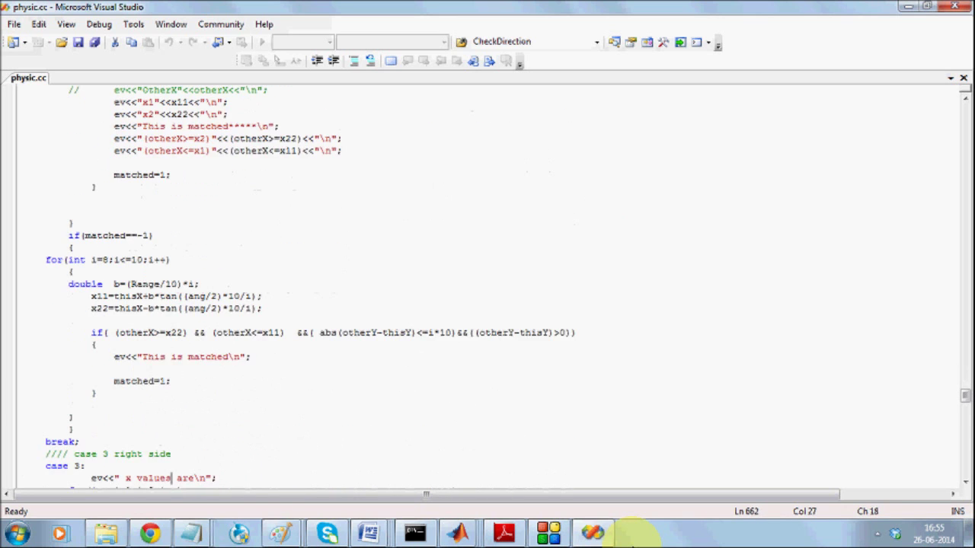
key(Down)
key(Down)
key(Down)
key(Down)
key(Down)
key(Down)
key(Down)
key(Down)
key(Down)
key(Down)
key(Down)
key(Down)
key(Down)
key(Down)
key(Down)
key(Down)
key(Down)
key(Down)
key(Down)
key(Down)
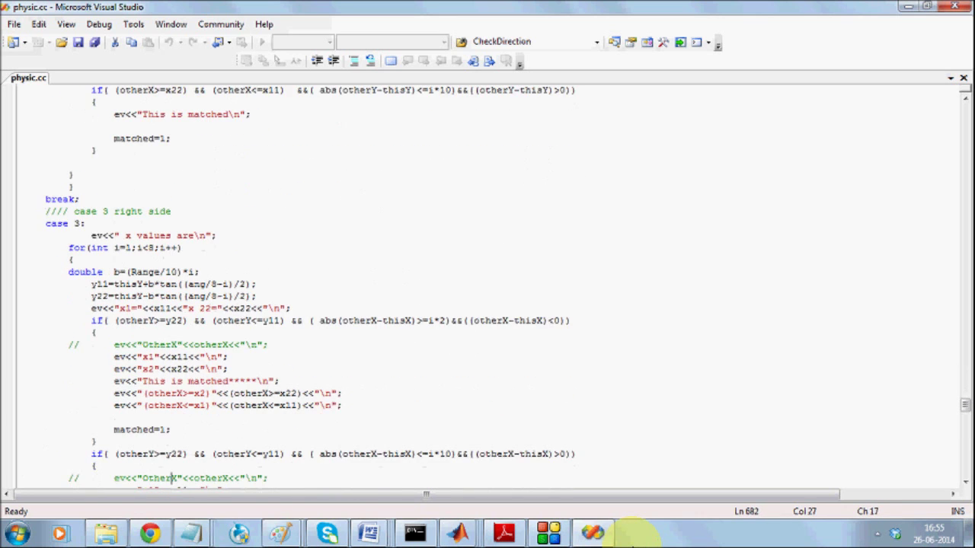
key(Down)
key(Down)
key(Down)
key(Down)
key(Down)
key(Down)
key(Down)
key(Down)
key(Down)
key(Down)
key(Down)
key(Down)
key(Down)
key(Down)
key(Down)
key(Down)
key(Down)
key(Down)
key(Down)
key(Down)
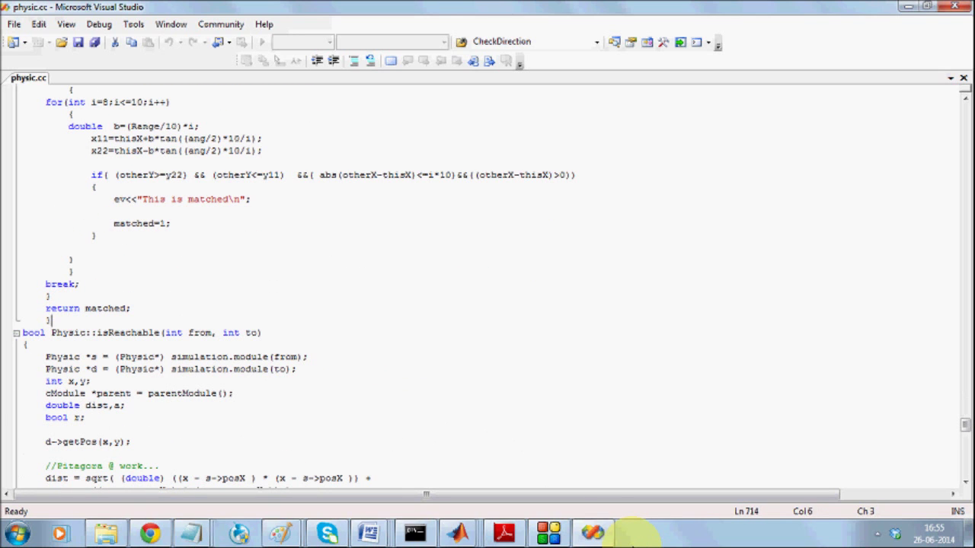
key(Up)
key(Up)
key(Up)
key(Up)
key(Up)
key(Up)
key(Up)
key(Up)
key(Up)
key(Up)
key(Up)
key(Up)
key(Up)
key(Up)
key(Up)
key(Up)
key(Up)
key(Up)
key(Down)
key(Down)
key(Down)
key(Down)
key(Down)
key(Down)
key(Down)
key(Down)
key(Down)
- Close Visual Studio and scroll the project folder down to the NED files and Makefile
click(954, 6)
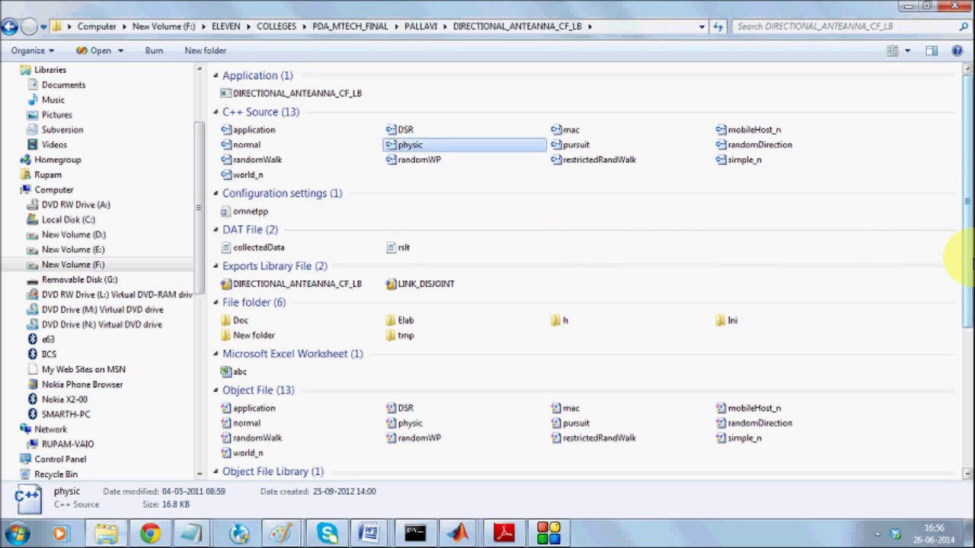
drag(960, 255, 968, 355)
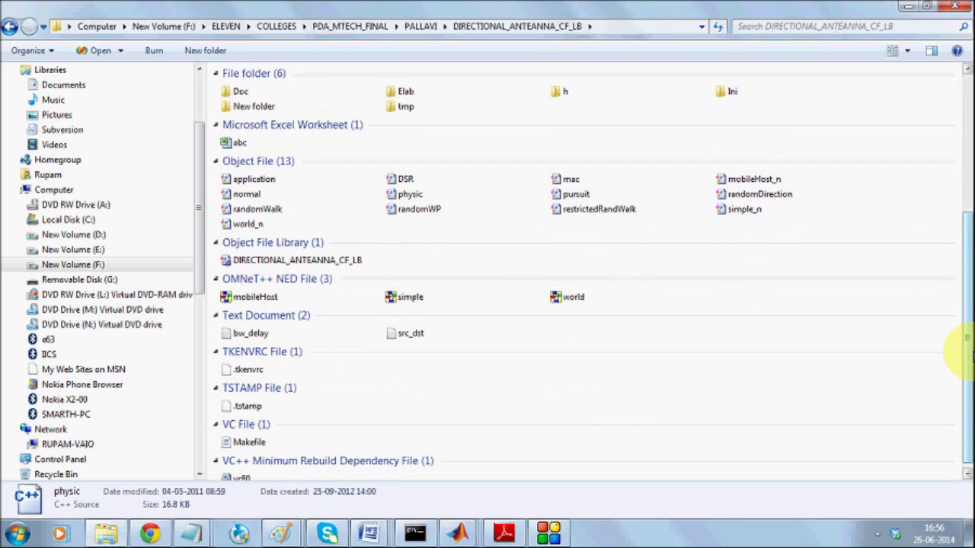